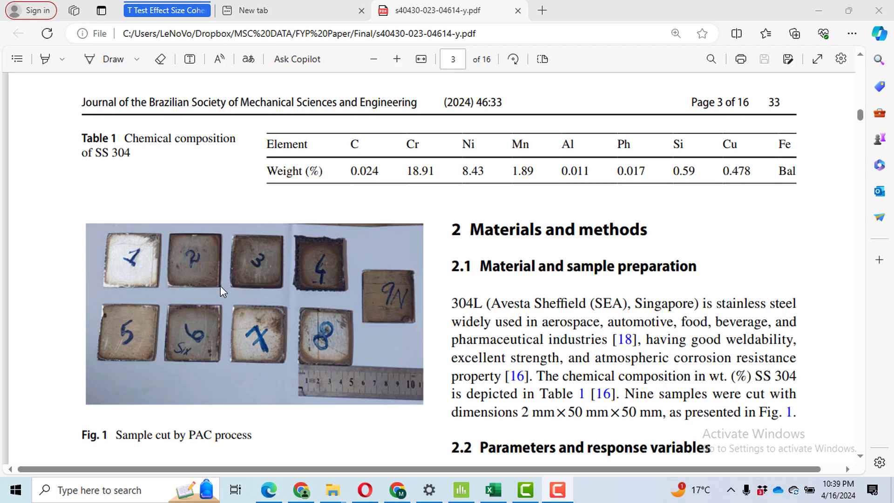
Examine the cut samples in Fig. 1 and the design matrix and experimental results in Table 3 of the paper
scroll(267, 289, down, 5)
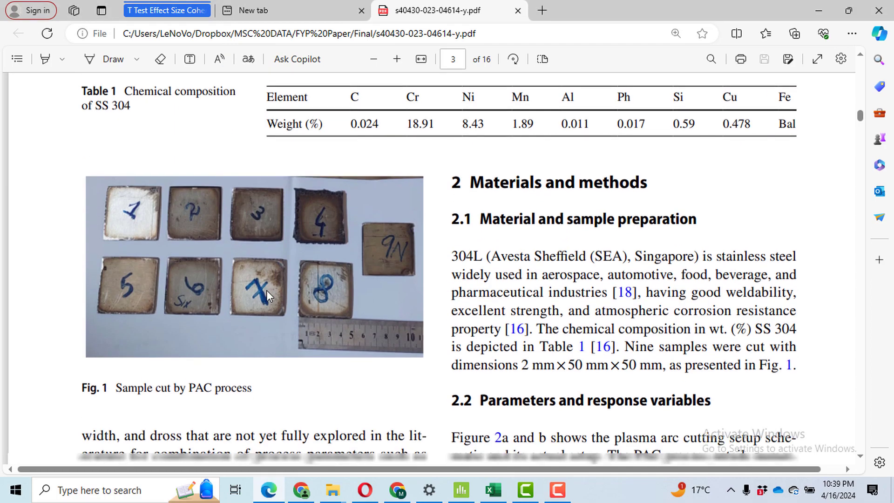
scroll(267, 290, down, 10)
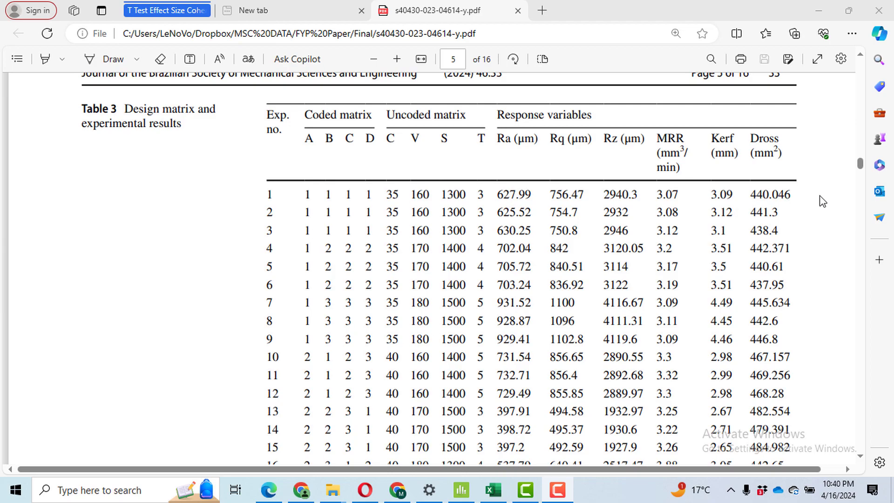
Switch to Minitab and start a new Taguchi design of the 3-level type with 4 factors
key(alt+Tab)
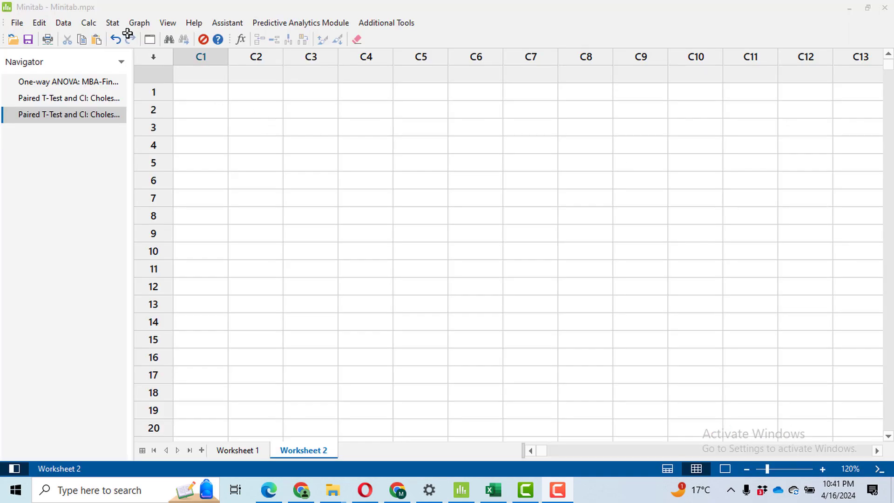
click(113, 23)
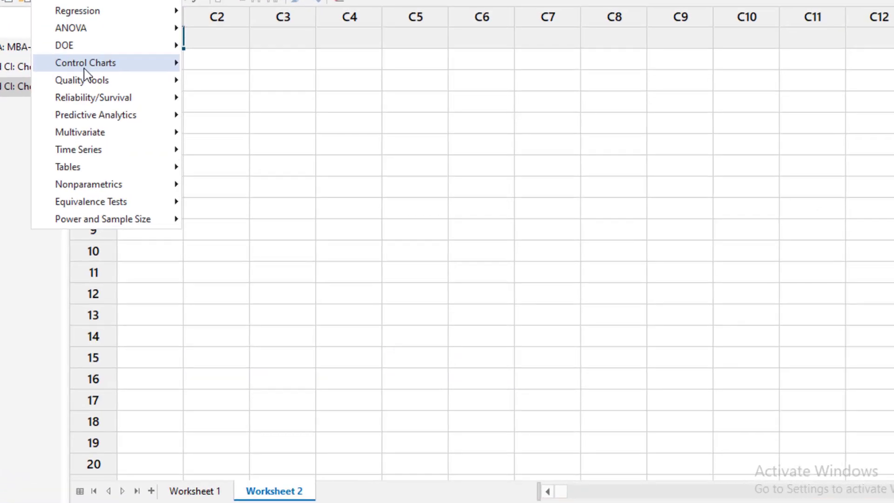
mouse_move(34, 31)
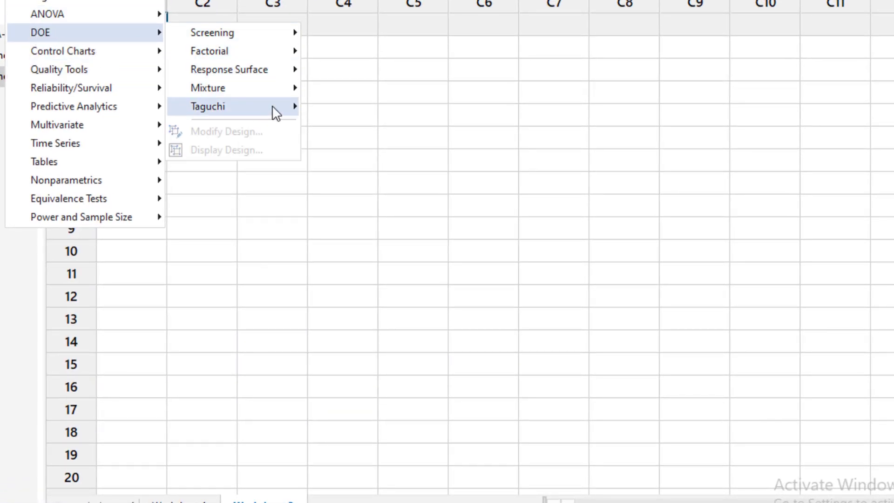
mouse_move(273, 107)
click(397, 107)
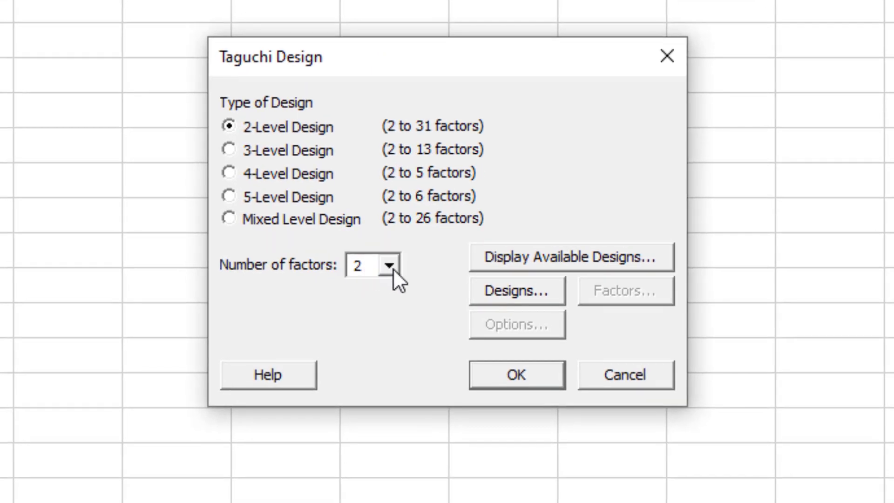
click(389, 265)
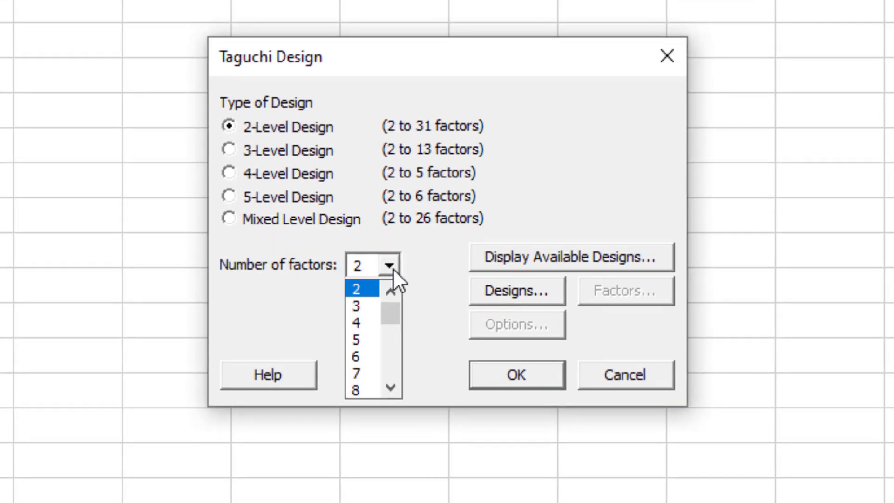
click(365, 320)
click(269, 153)
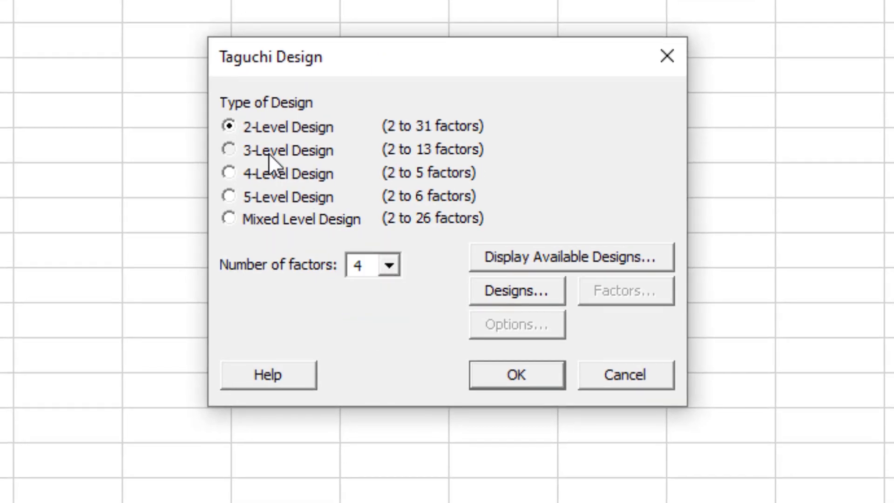
Choose the L27 (3^4) array as the run layout of the Taguchi design
click(532, 291)
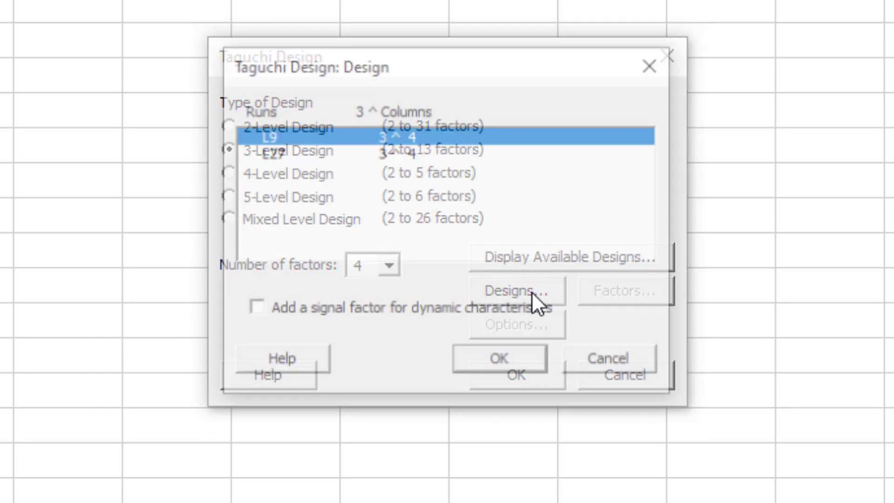
click(372, 153)
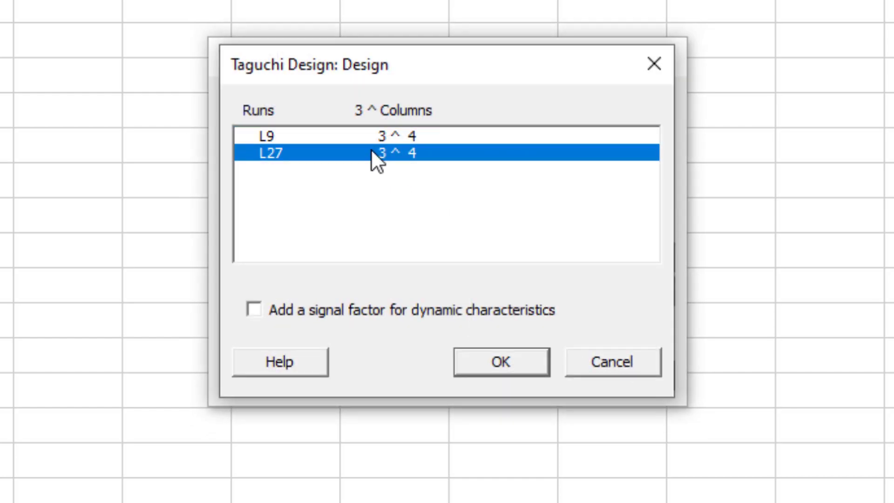
click(536, 365)
Name factors A to D Arc current, Arc voltage, Cutting speed and Torch height, keeping the coded levels 1 2 3
click(650, 290)
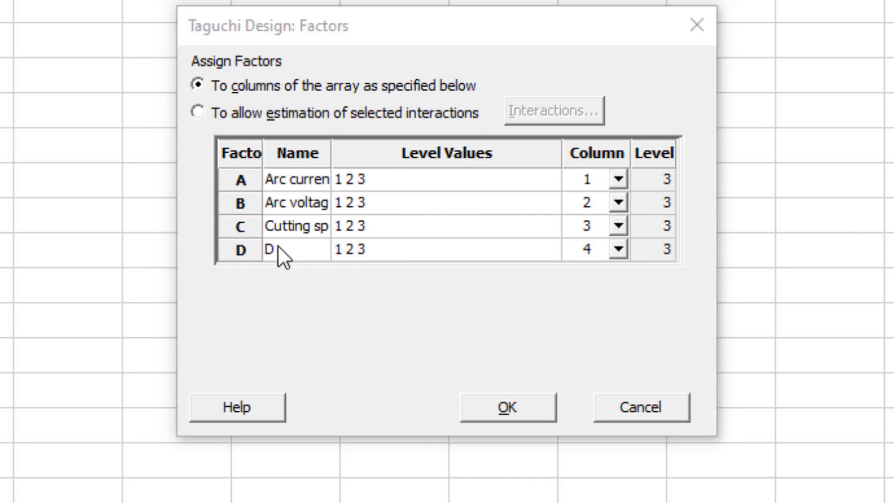
click(291, 250)
text(Torch height)
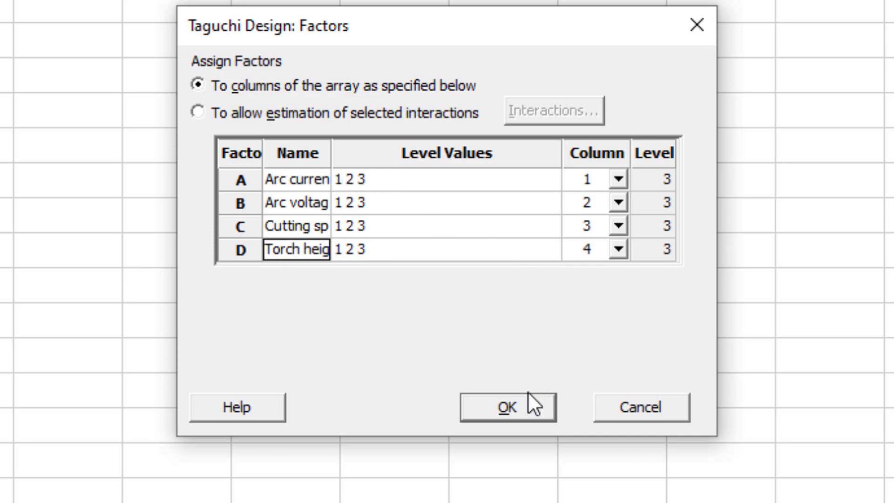
click(523, 409)
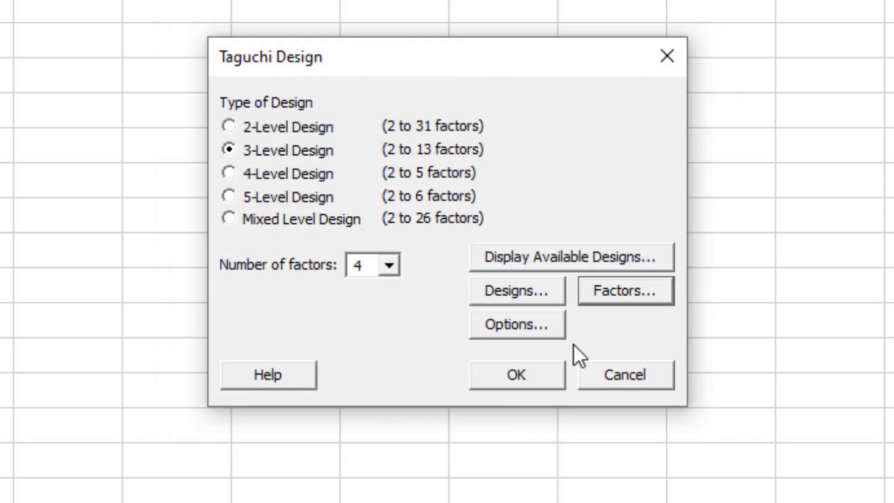
Keep the option to store the design in the worksheet and generate the coded Taguchi design
click(537, 328)
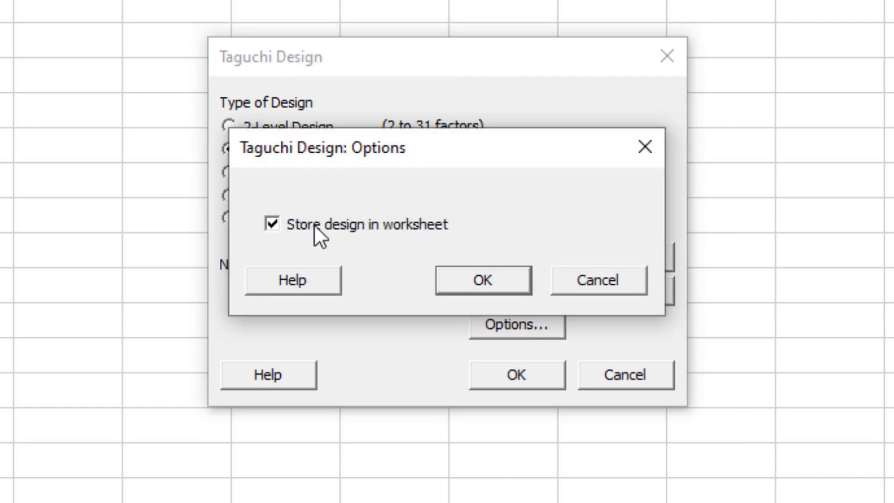
click(515, 282)
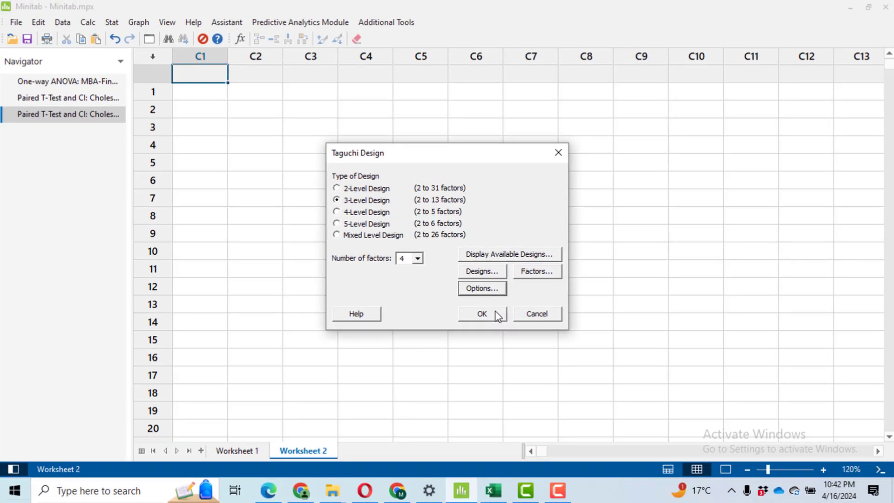
click(546, 375)
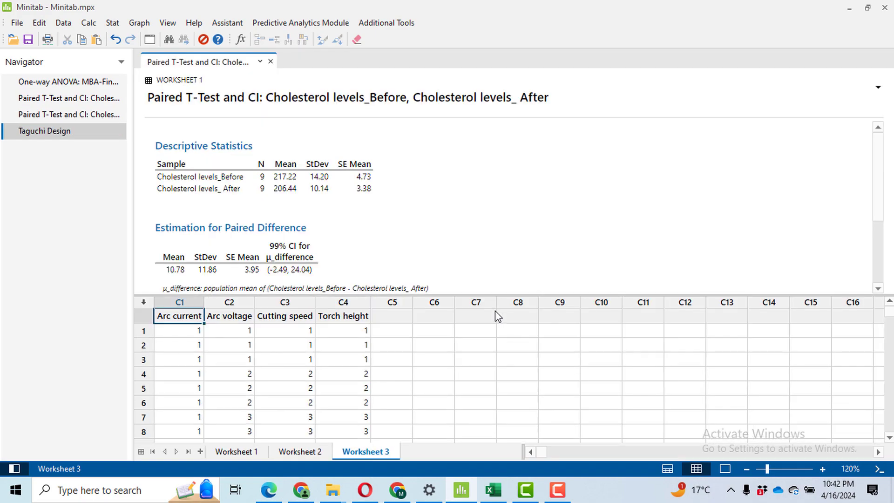
Show only the worksheet and examine all the generated coded runs from the first to the last row
click(698, 468)
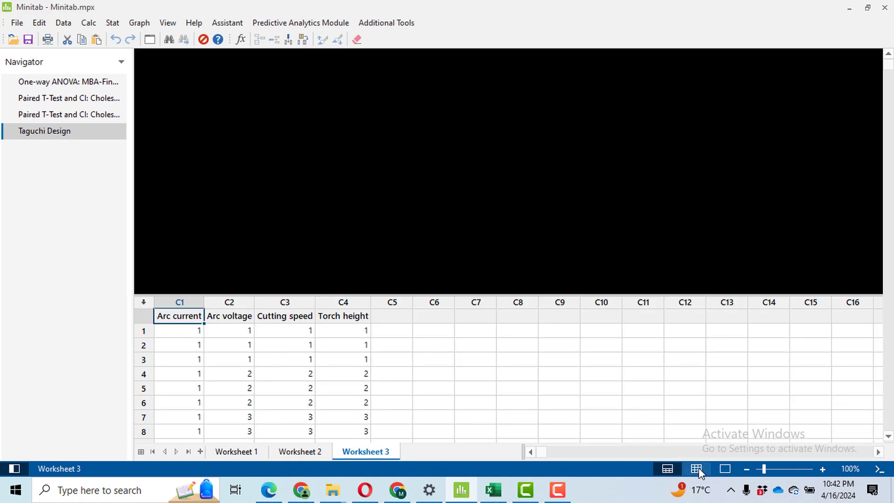
drag(335, 225, 212, 305)
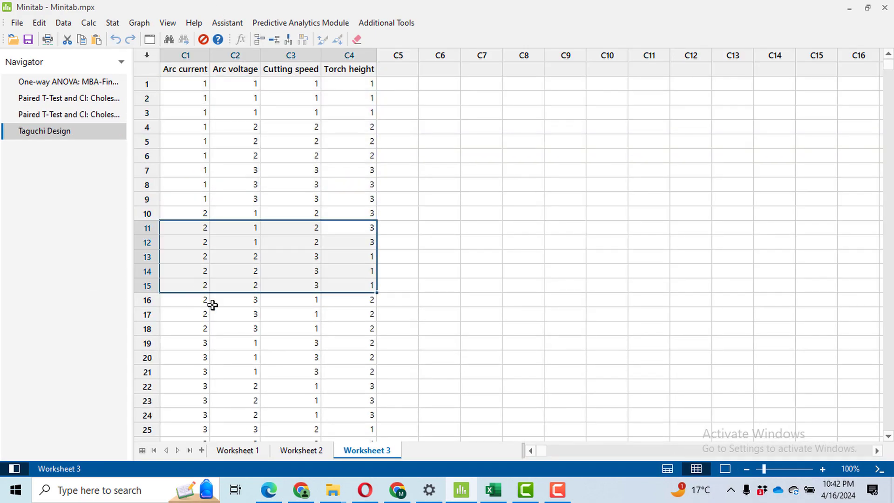
click(232, 385)
key(Down)
key(Down)
key(Down)
key(Down)
key(Down)
key(Down)
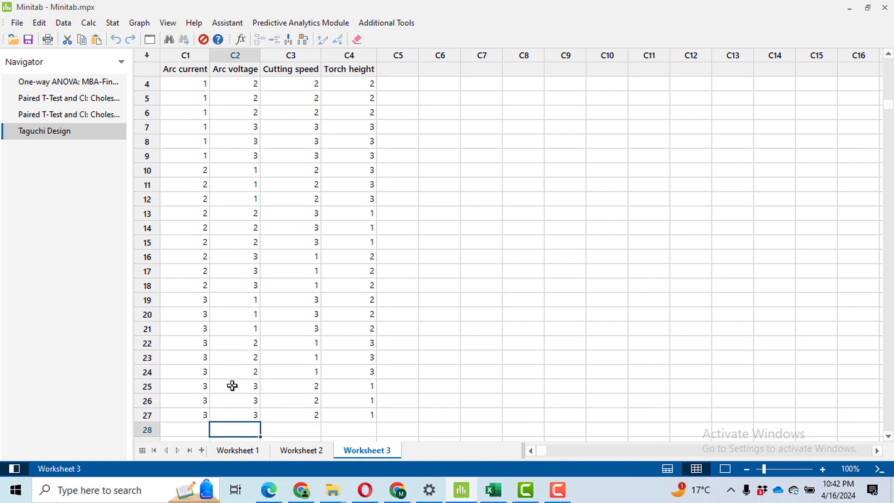
key(Up)
key(Up)
key(Up)
key(Up)
key(Up)
key(Up)
key(Up)
key(Up)
key(Up)
key(Up)
key(Up)
key(Up)
key(Up)
key(Up)
key(Up)
key(Up)
key(Up)
key(Up)
key(Up)
key(Up)
key(Up)
key(Up)
key(Up)
key(Up)
key(Up)
key(Up)
key(Up)
key(Up)
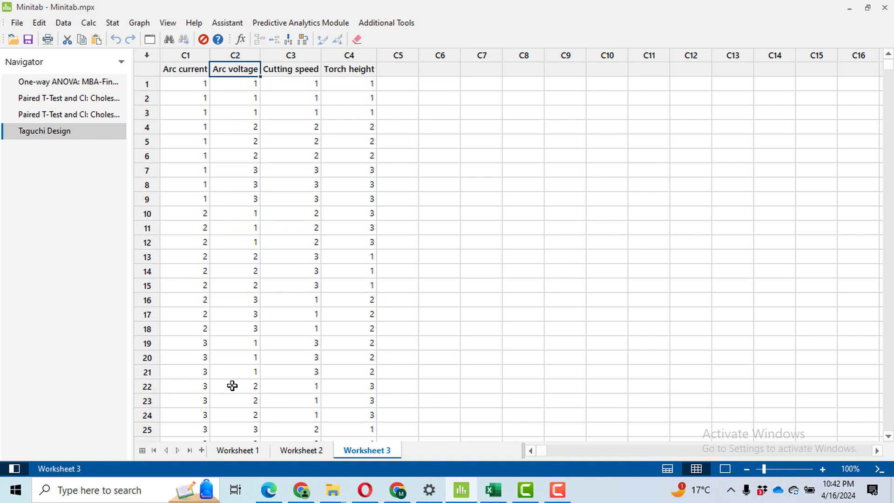
Start another Taguchi design with the same setup and set the arc current levels to 35 40 45
click(113, 22)
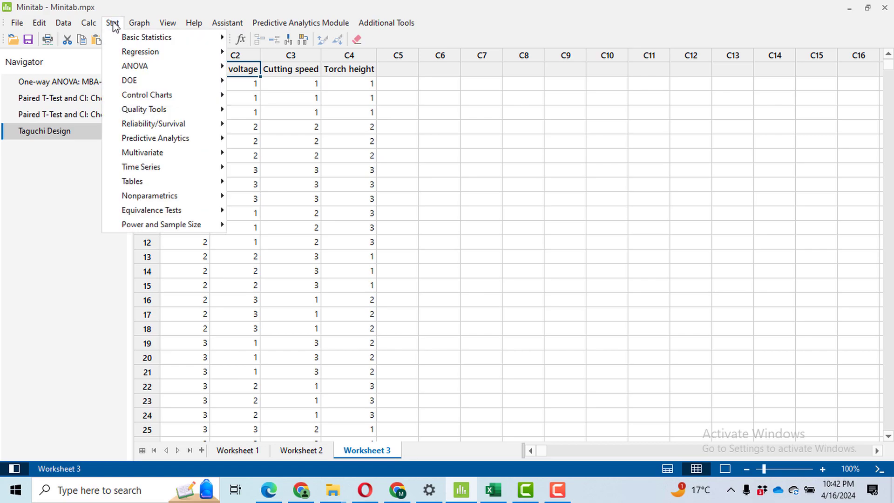
mouse_move(208, 82)
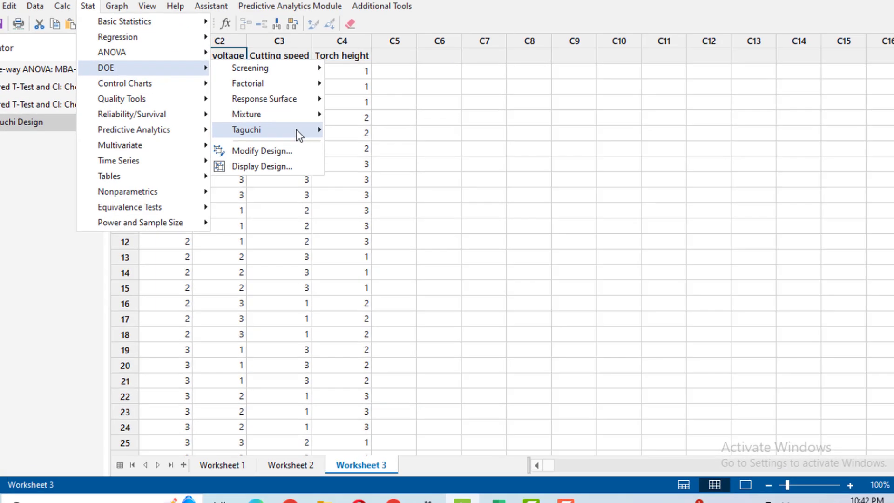
mouse_move(298, 138)
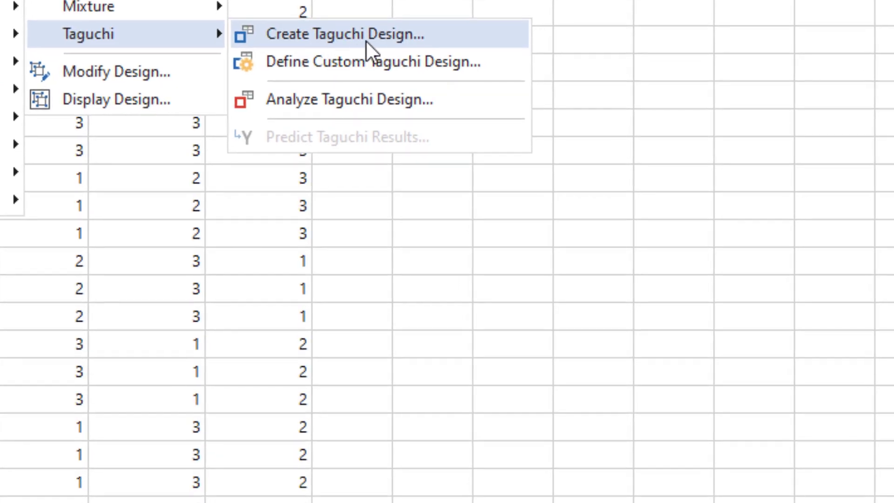
click(388, 38)
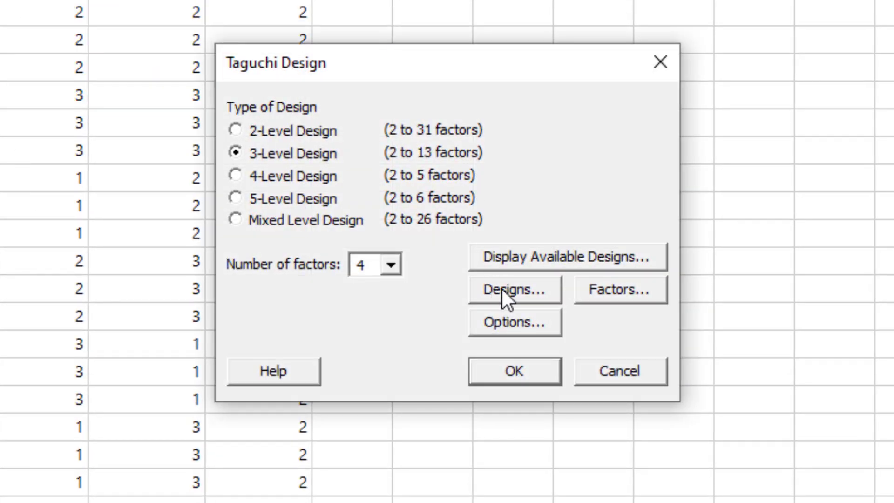
click(630, 289)
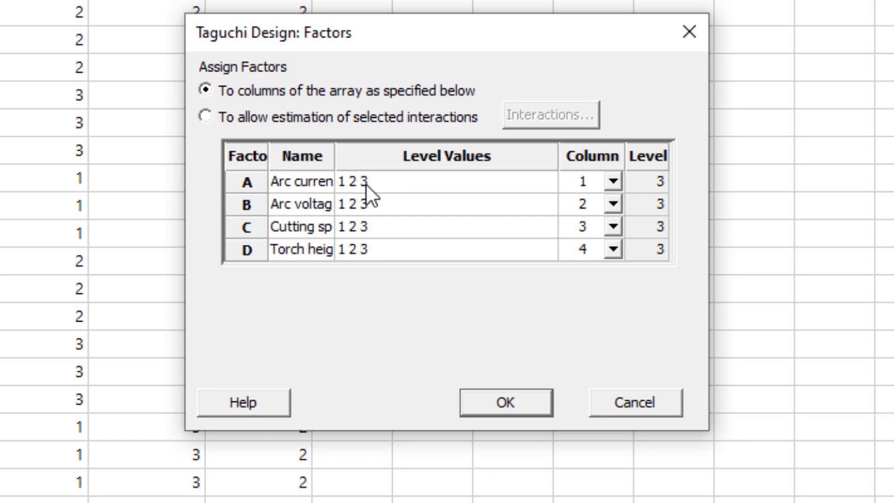
click(366, 185)
text(35 40 45)
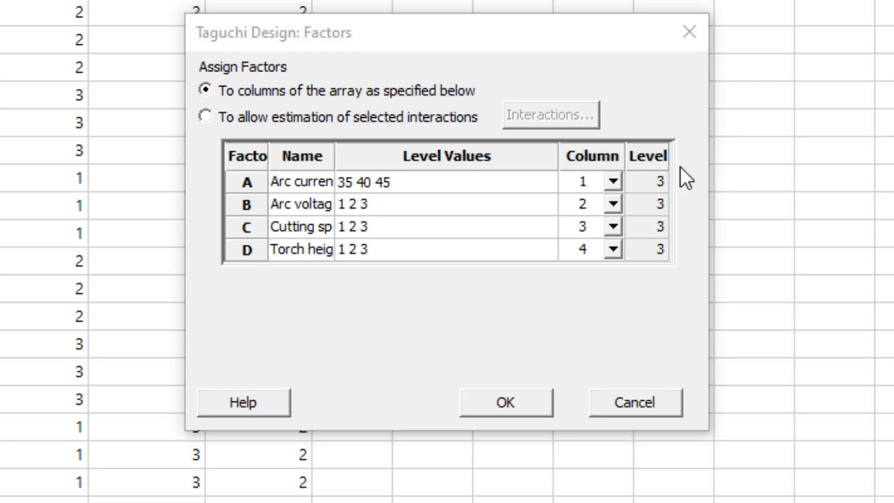
Set the arc voltage level values to 160 170 180
click(378, 207)
key(BackSpace)
key(BackSpace)
key(BackSpace)
key(BackSpace)
text(60)
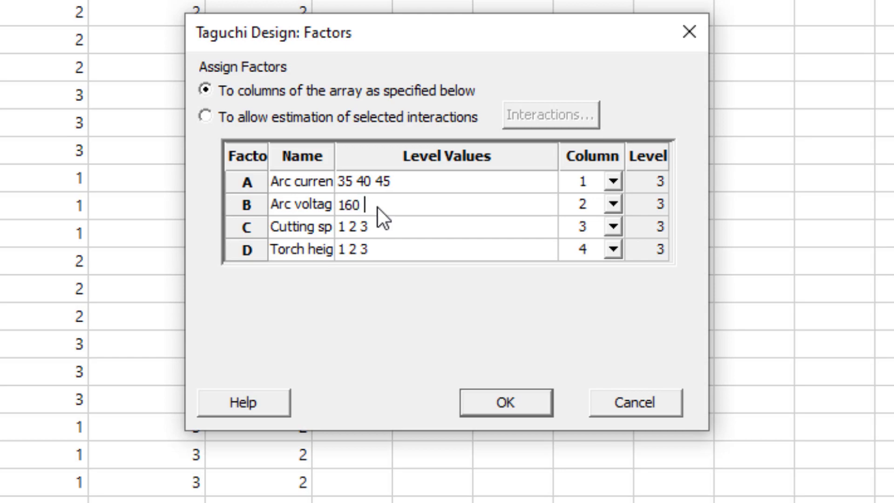
text( 170 180)
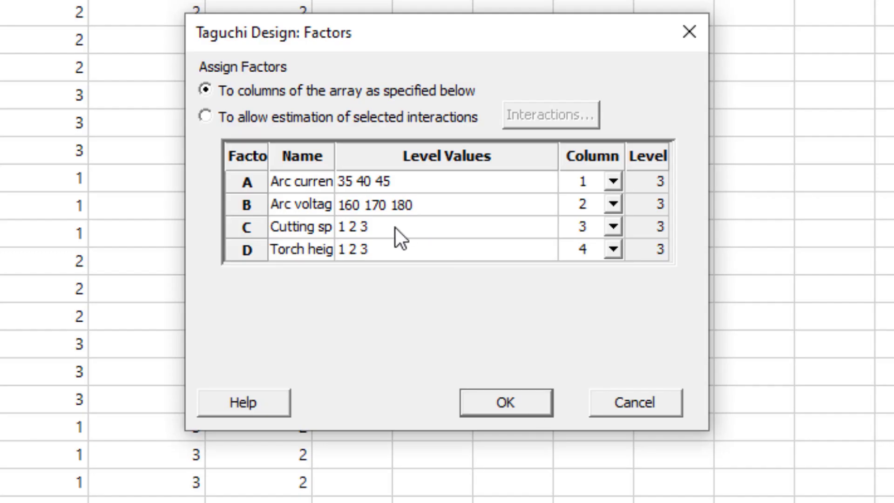
click(394, 228)
text(1300)
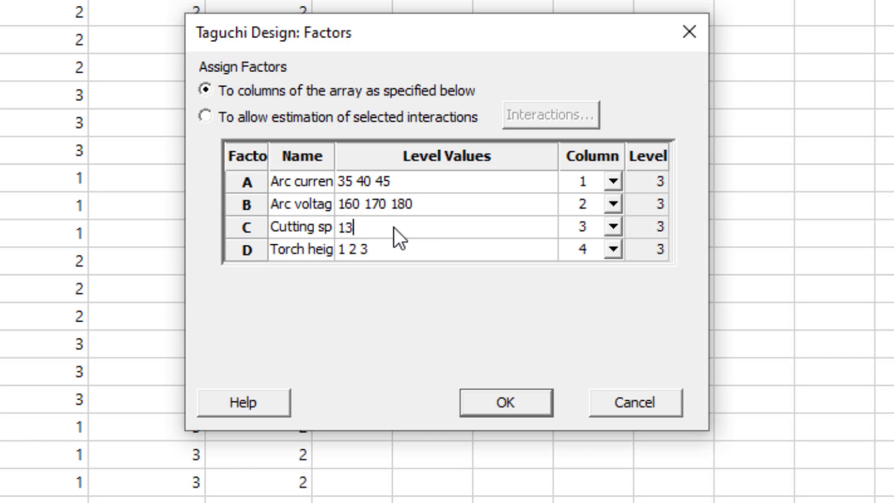
text( 1400 1500)
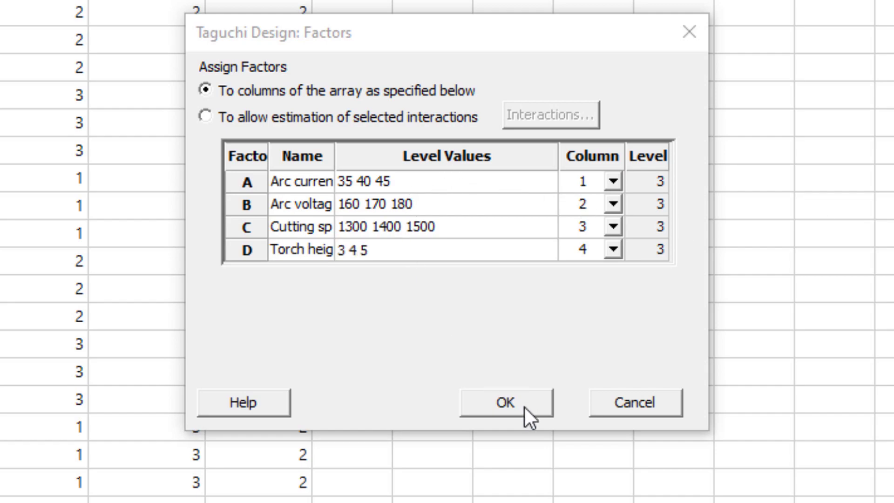
click(505, 402)
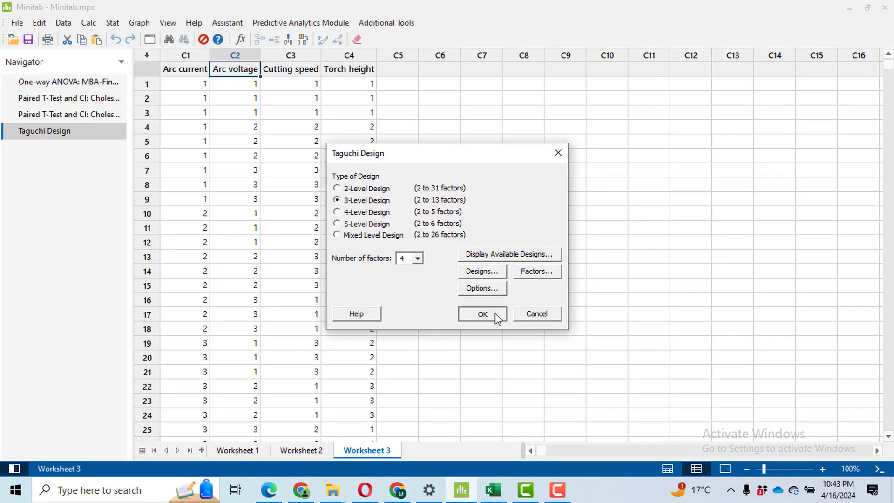
Generate the Taguchi design with the actual level values and show only its worksheet
click(496, 313)
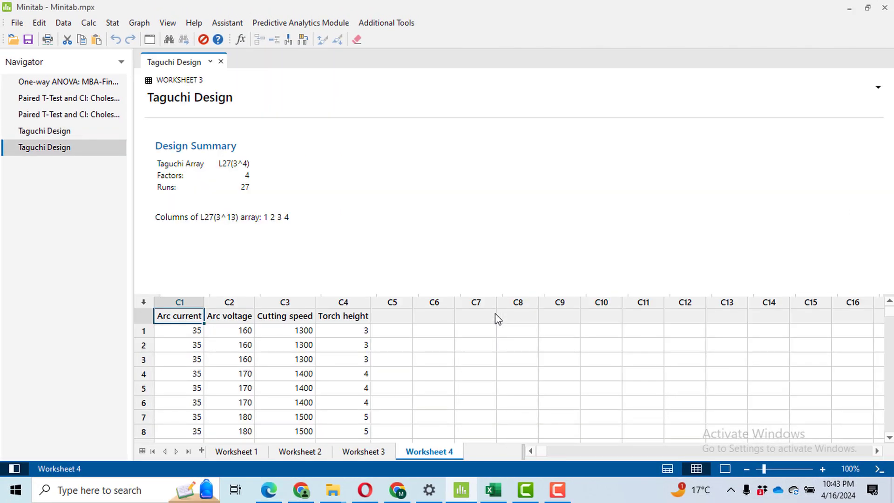
click(697, 470)
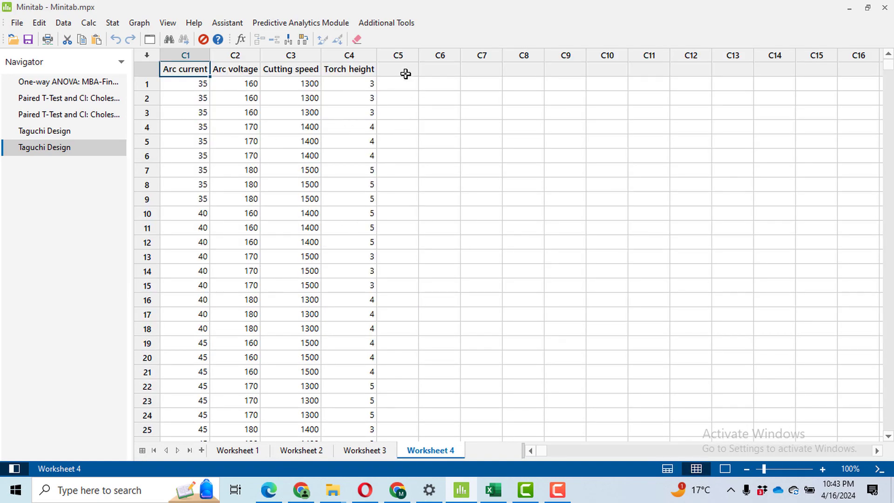
click(815, 201)
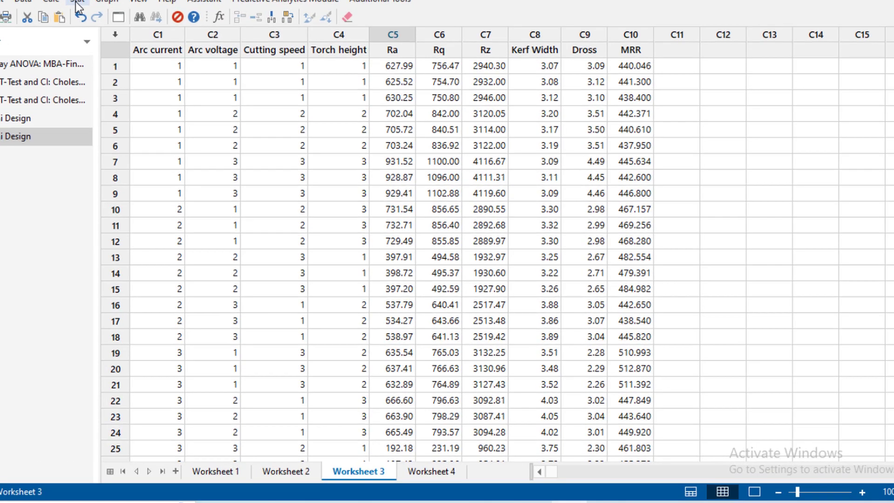
Start a Taguchi design analysis with Ra as the response, plotting main effects for signal to noise ratios and means
click(77, 4)
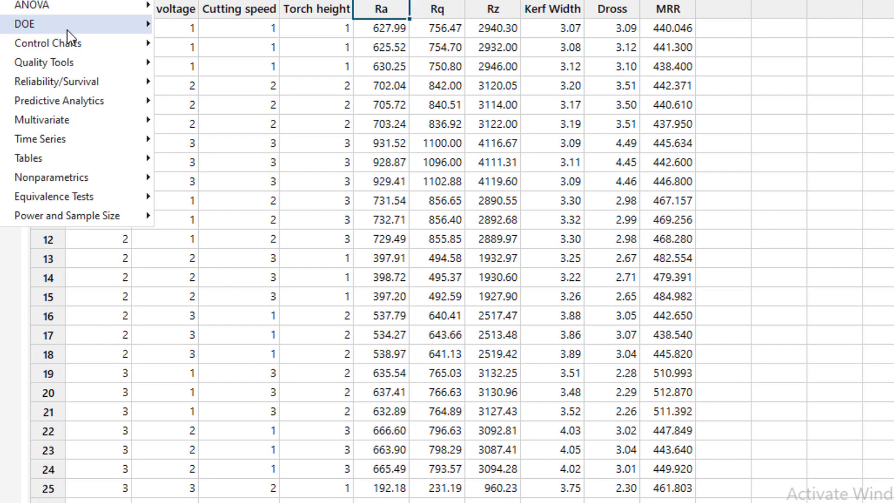
mouse_move(158, 64)
mouse_move(269, 106)
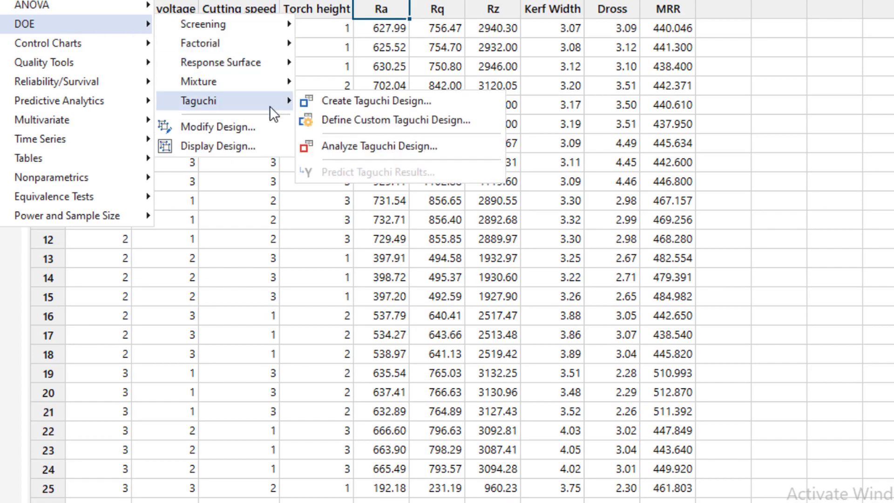
click(371, 147)
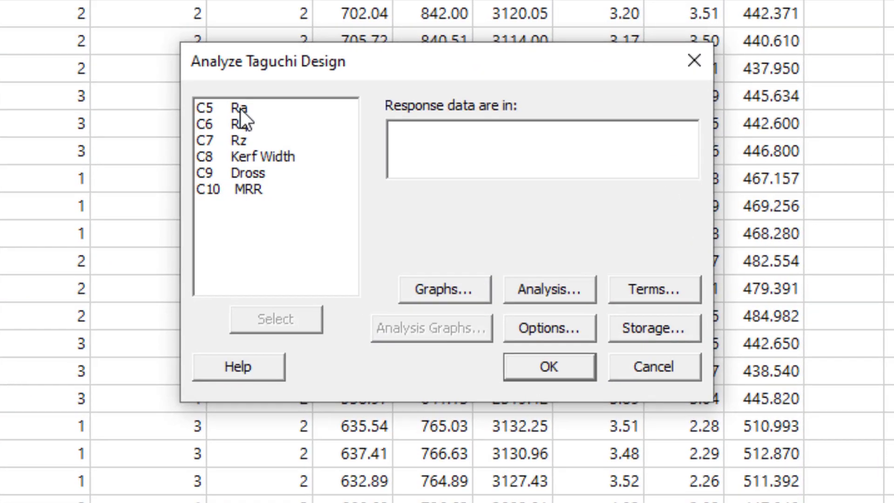
double_click(239, 108)
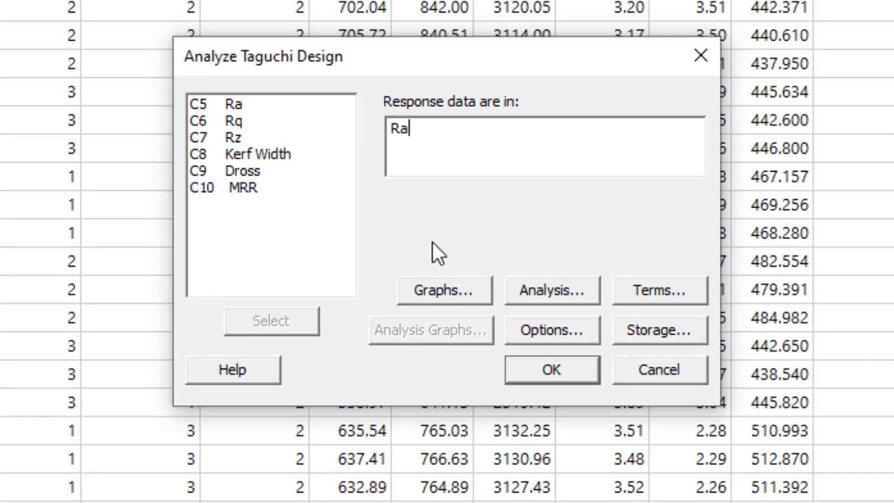
click(442, 295)
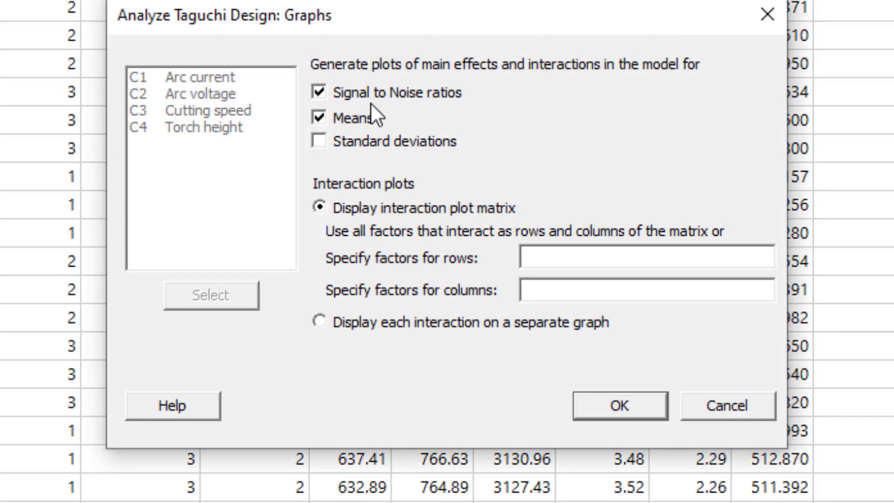
click(638, 399)
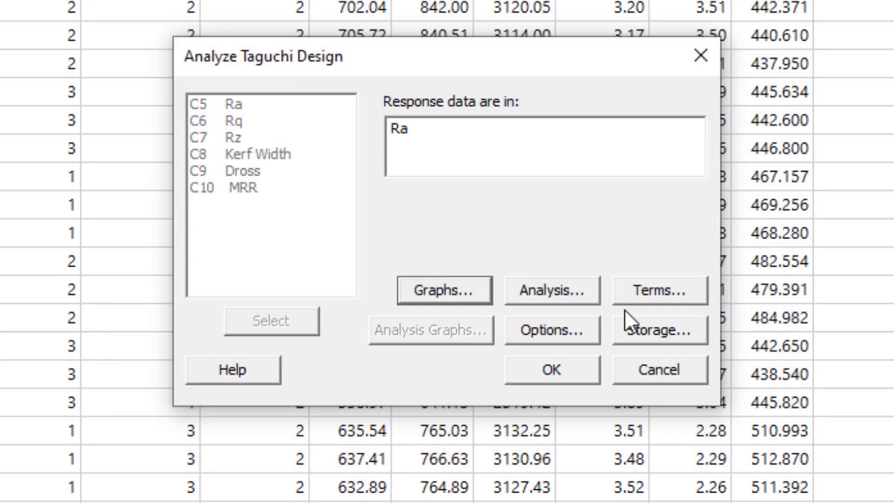
Accept response tables for signal to noise ratios and means, and keep only the four factors as model terms
click(576, 289)
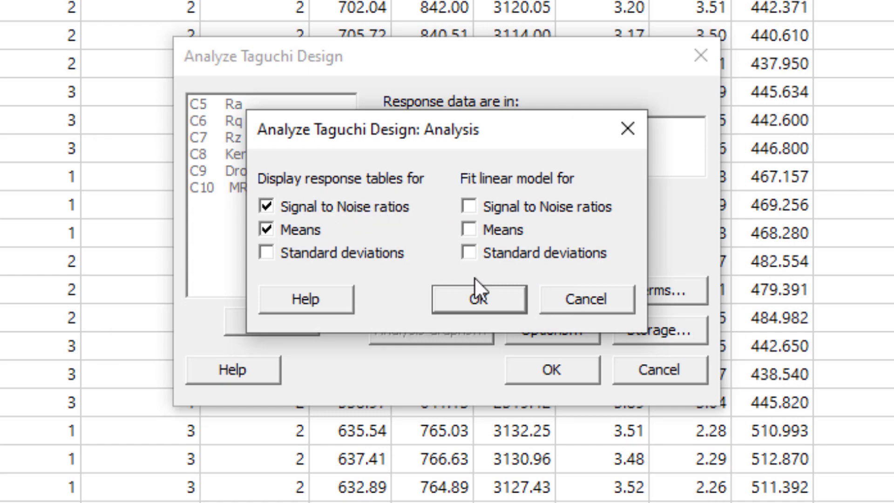
click(488, 303)
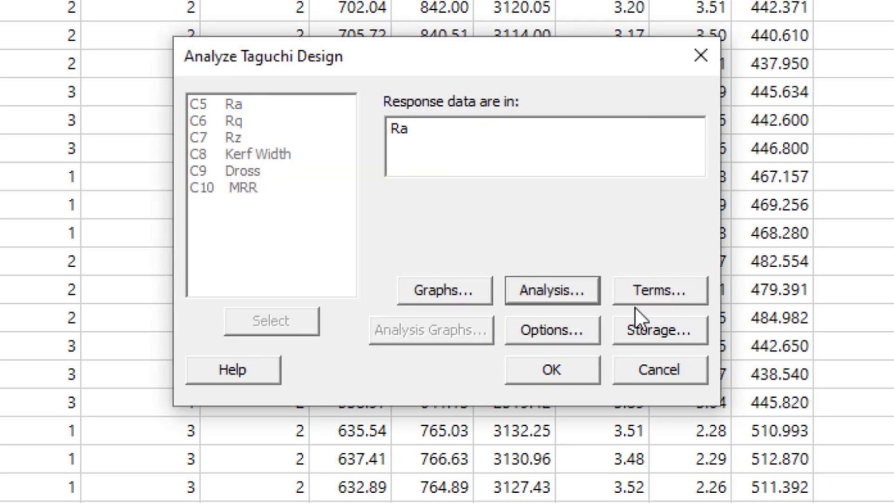
click(668, 293)
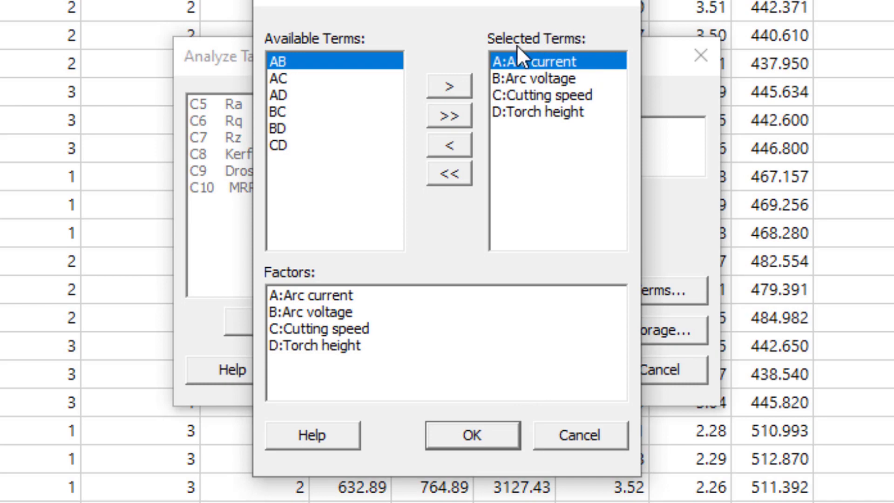
click(490, 434)
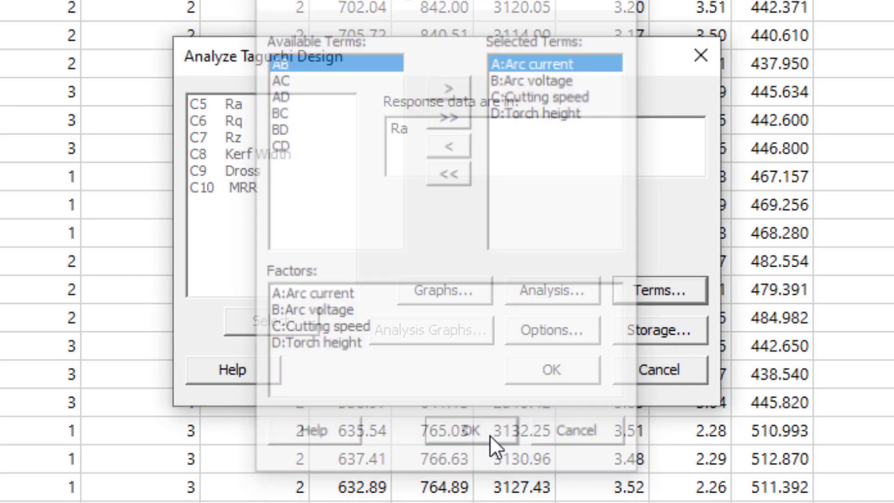
Set the signal to noise ratio for the Ra analysis to Smaller is better
click(554, 333)
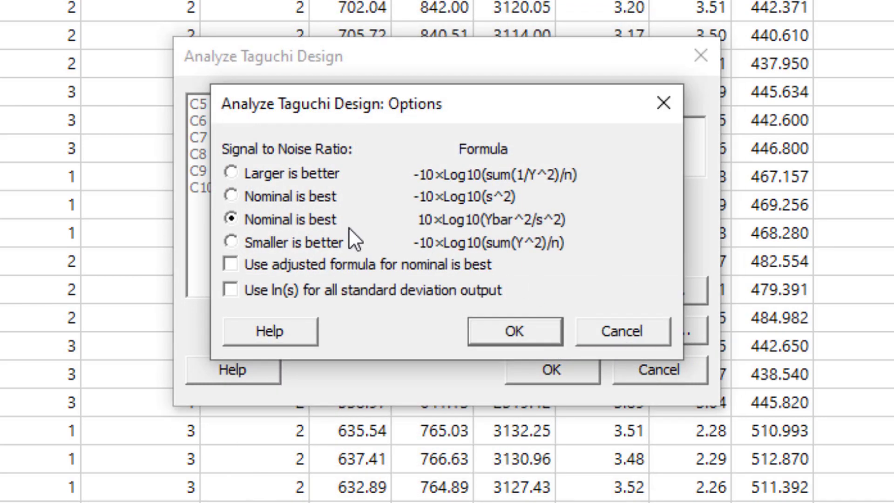
click(292, 246)
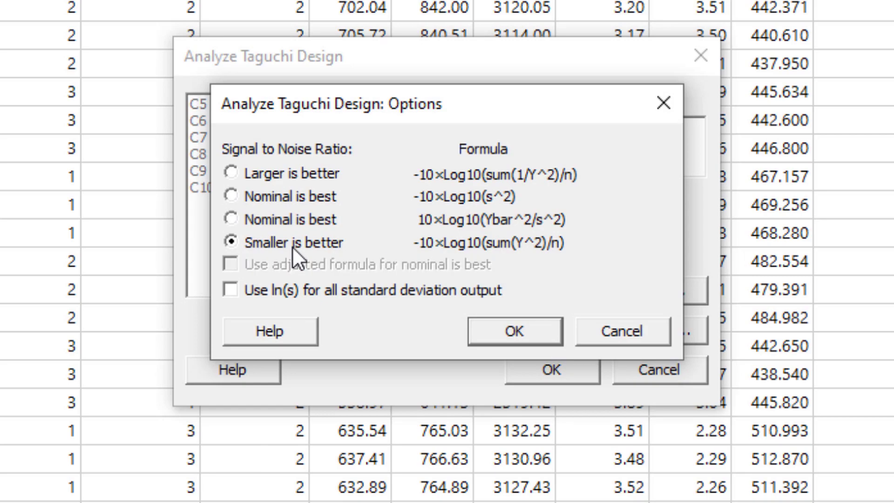
click(504, 339)
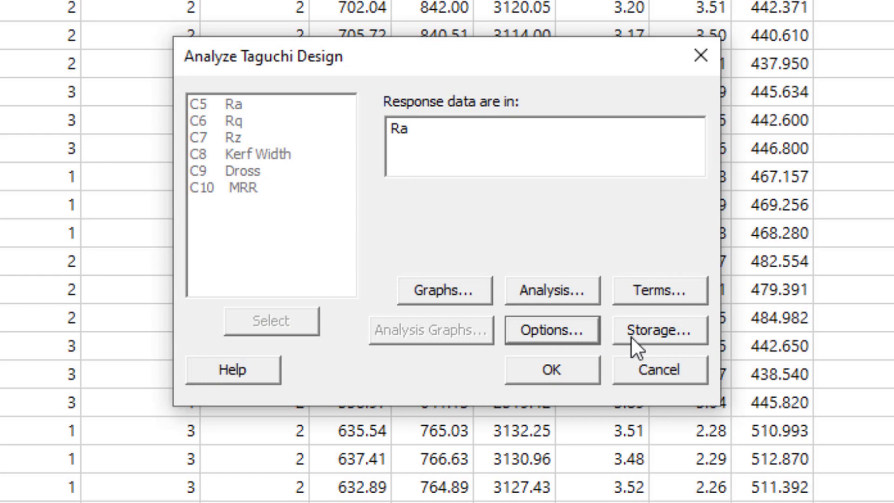
Run the Ra analysis with its signal to noise ratios stored, and show only the worksheet
click(636, 336)
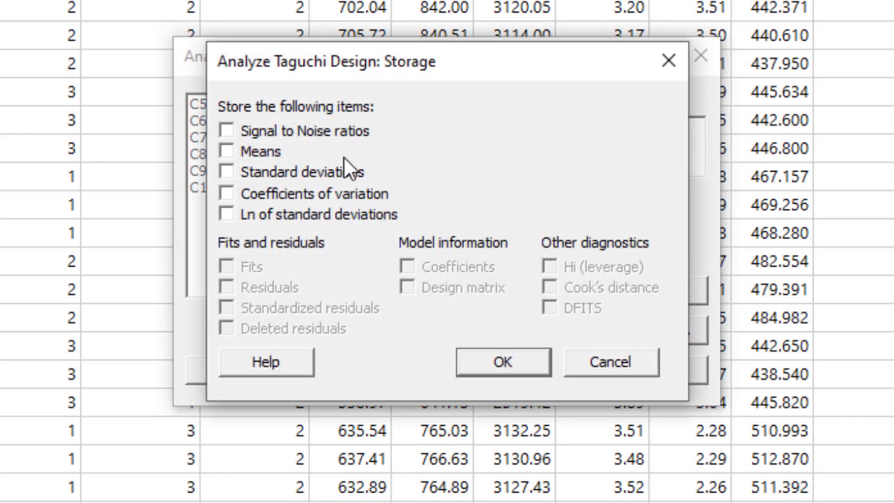
click(309, 135)
click(501, 364)
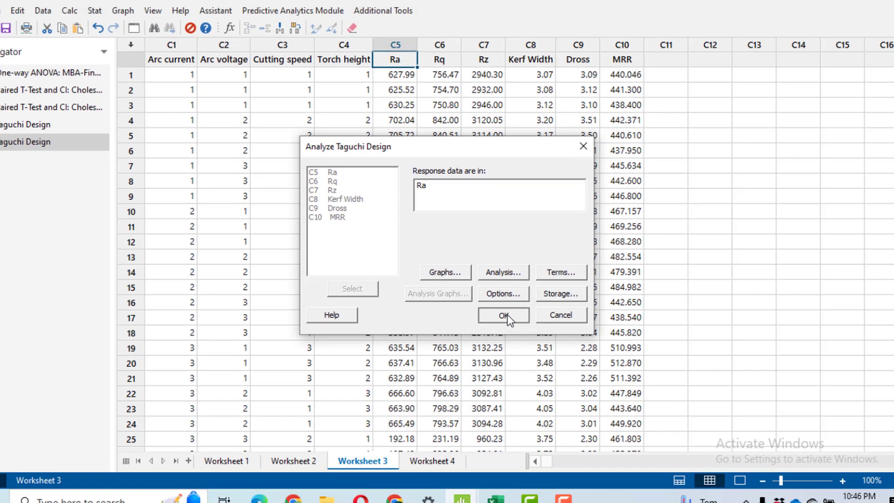
click(507, 316)
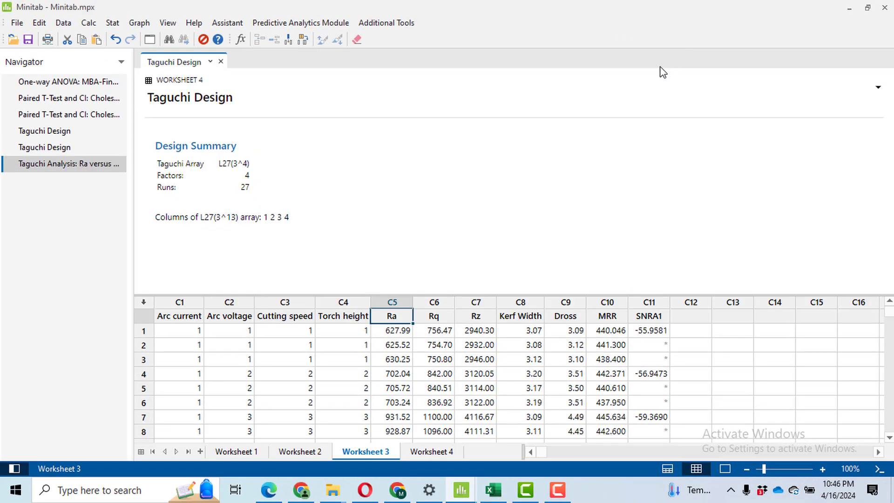
click(729, 468)
click(696, 468)
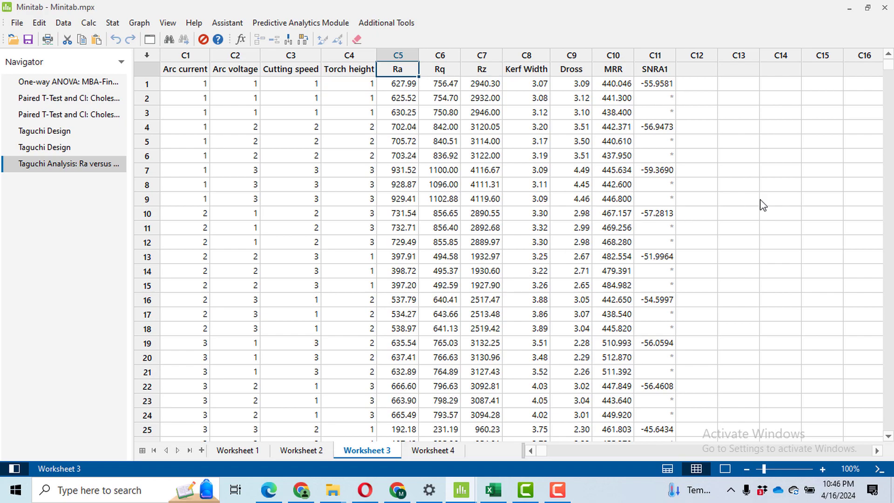
Check the higher-the-better and lower-the-better SN ratio equations in the PDF paper in Edge, and return to the Minitab.mpx project
key(alt+Tab)
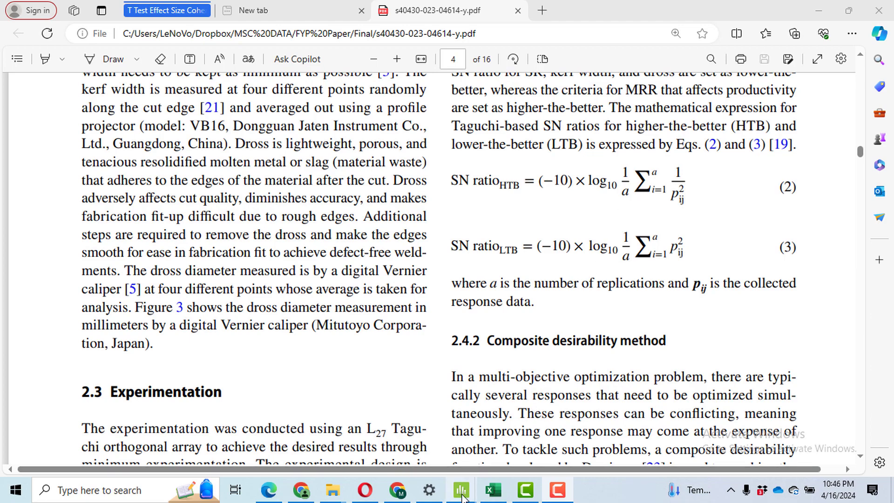
mouse_move(461, 501)
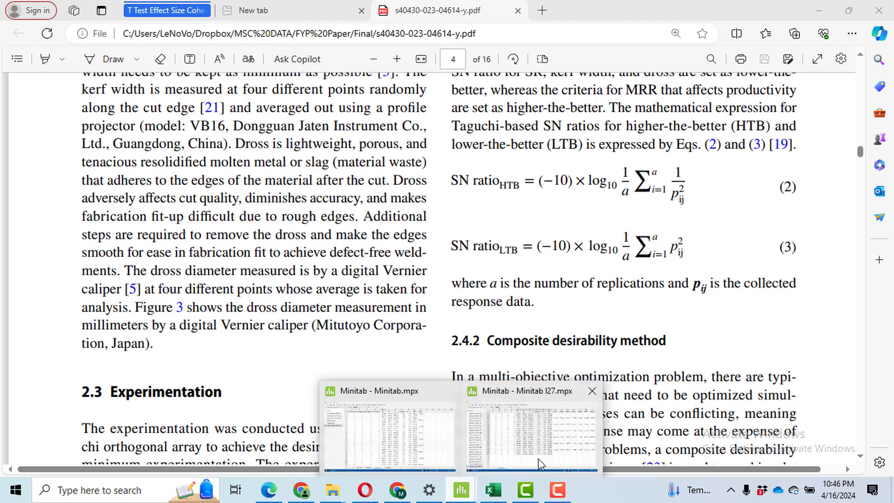
click(412, 445)
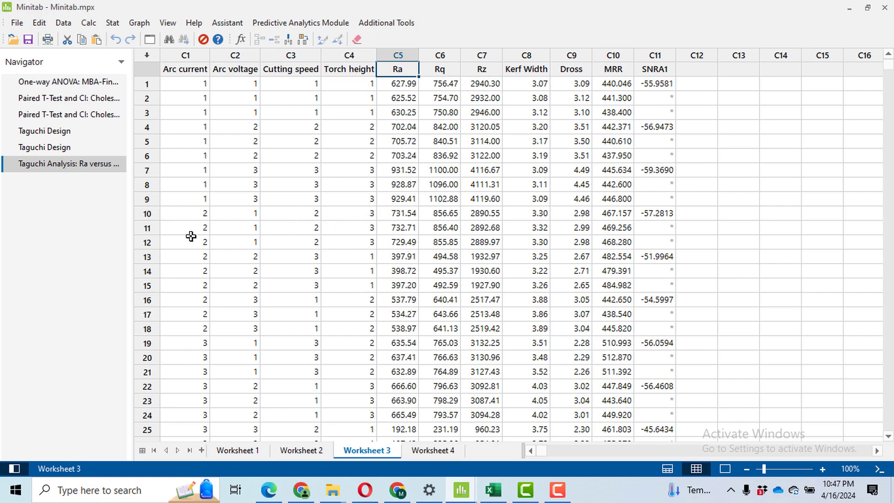
click(799, 85)
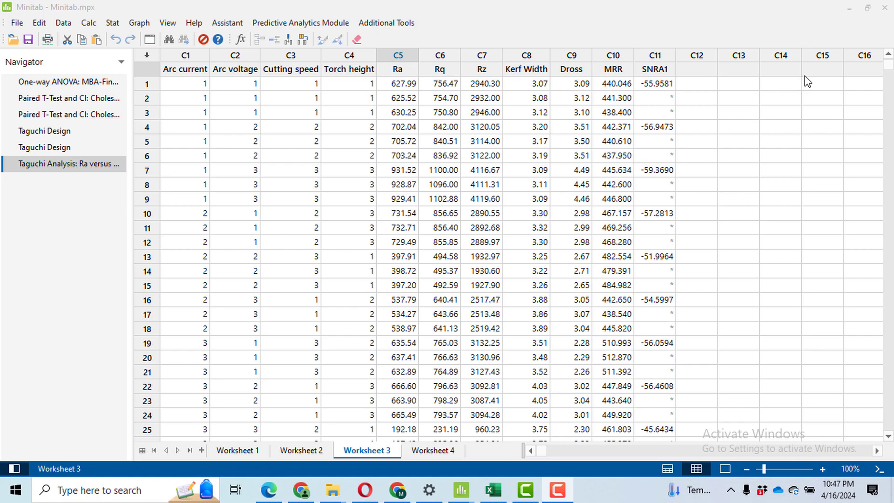
Run the Taguchi design analysis for the Rq response with the same settings
click(111, 24)
mouse_move(178, 88)
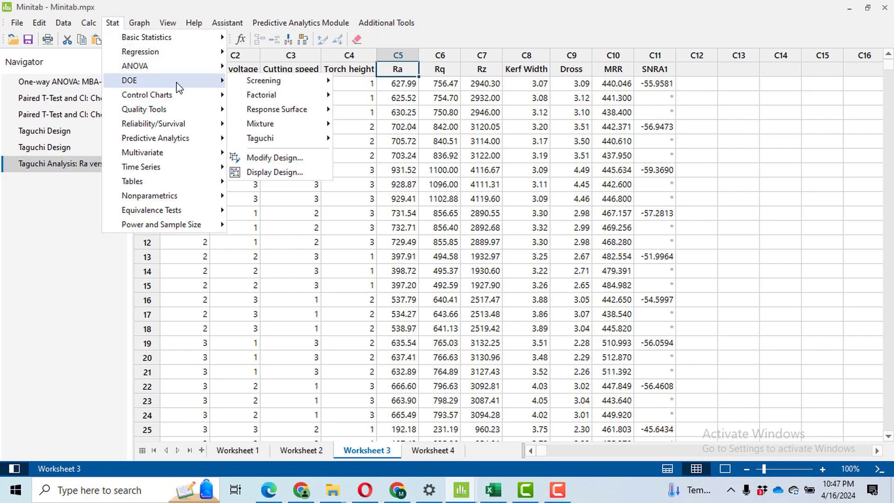
mouse_move(322, 135)
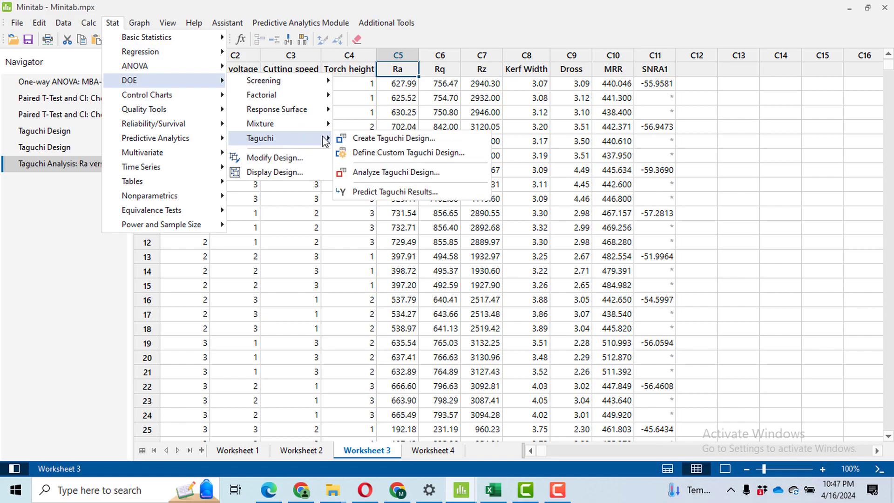
click(395, 175)
double_click(345, 186)
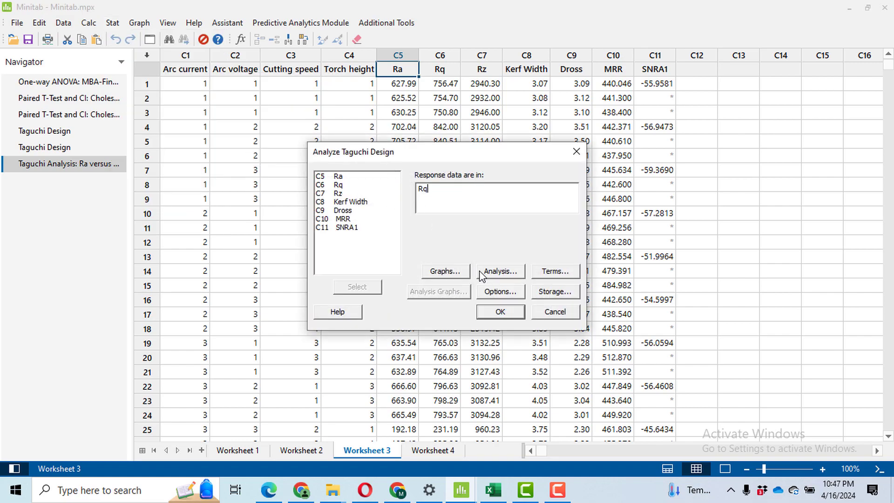
click(498, 313)
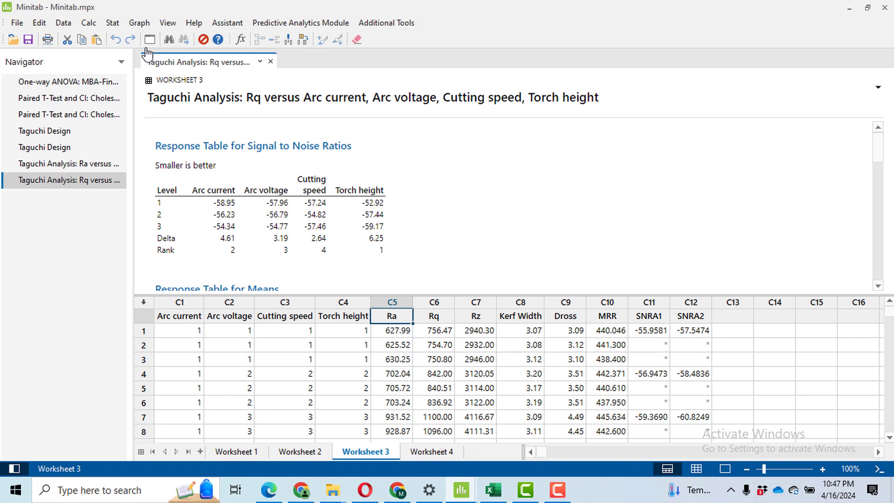
Run the Taguchi design analysis for the Rz response with the same settings
click(112, 24)
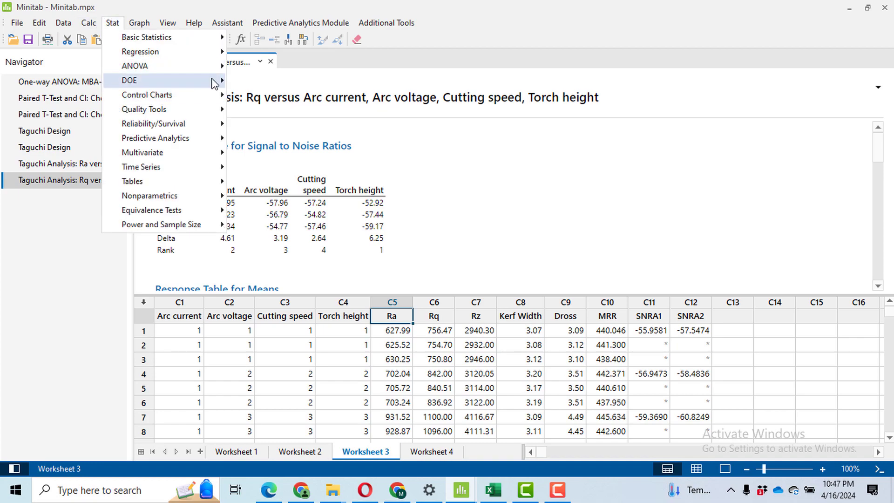
mouse_move(186, 81)
mouse_move(308, 144)
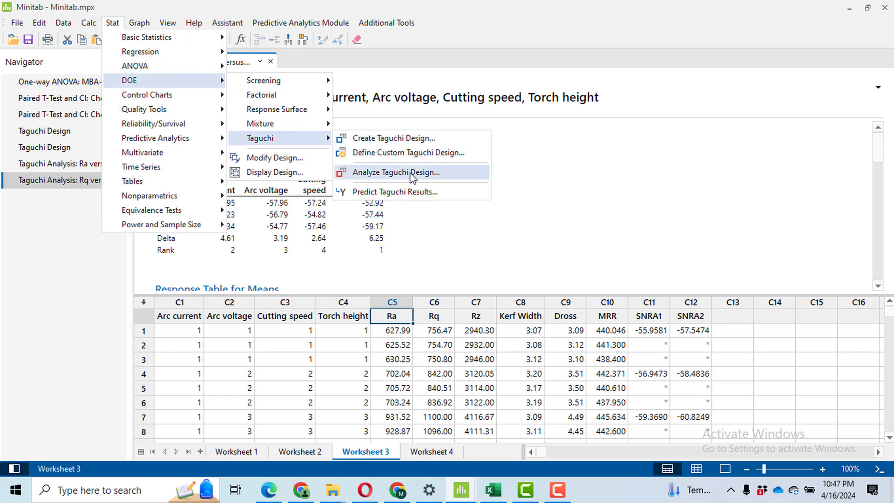
click(391, 171)
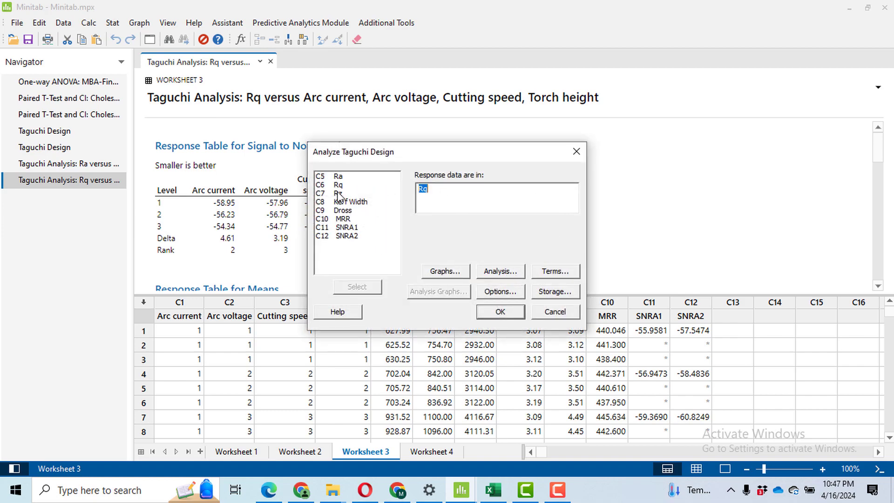
click(500, 309)
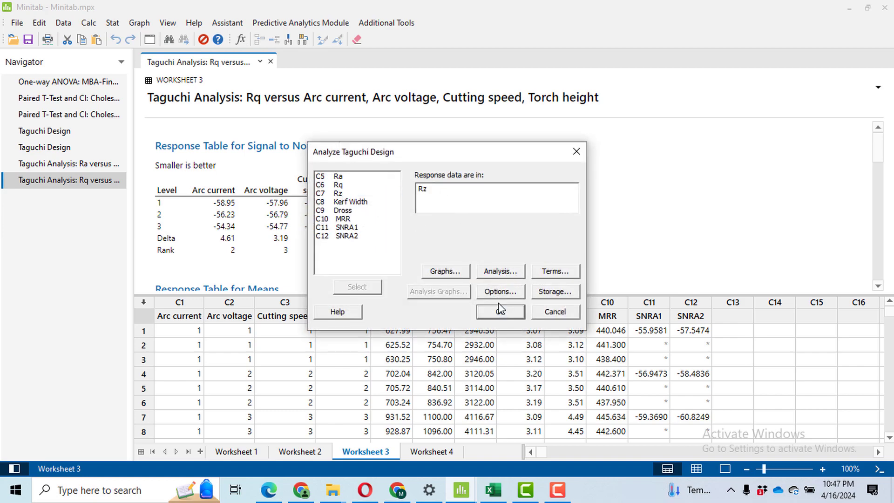
click(518, 316)
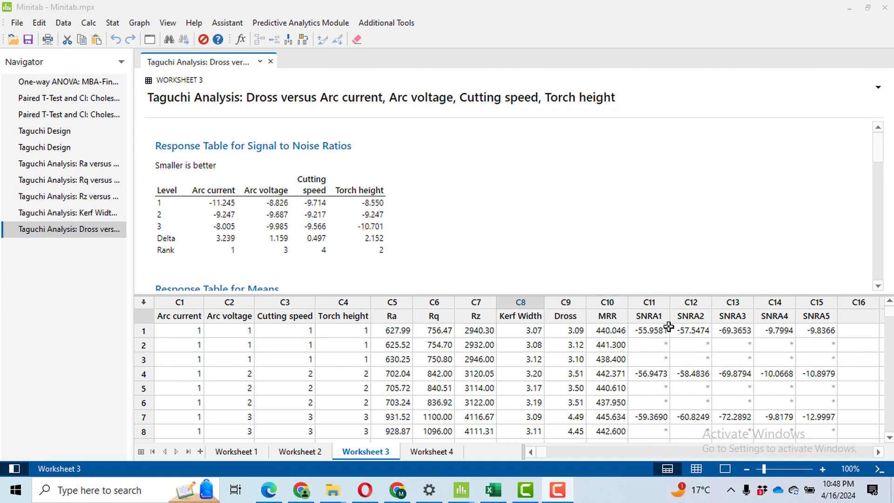
Start another Taguchi design analysis and set its signal to noise ratio to Larger is better
click(112, 24)
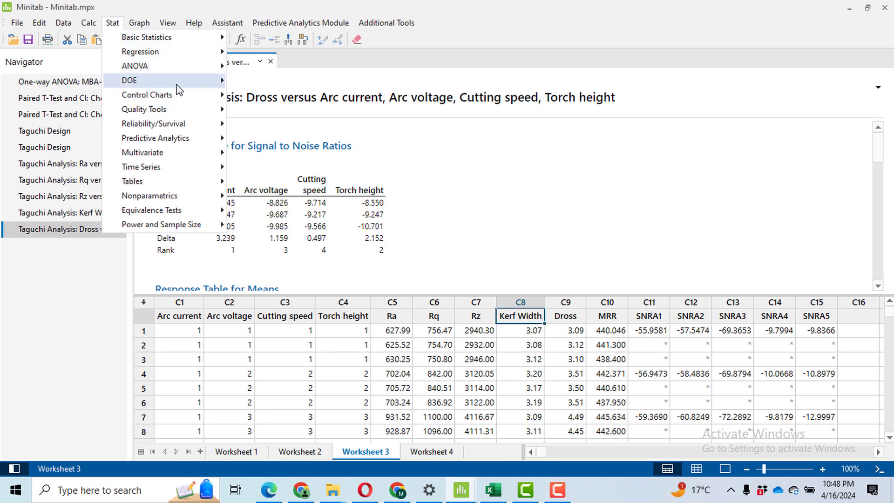
mouse_move(177, 84)
mouse_move(307, 139)
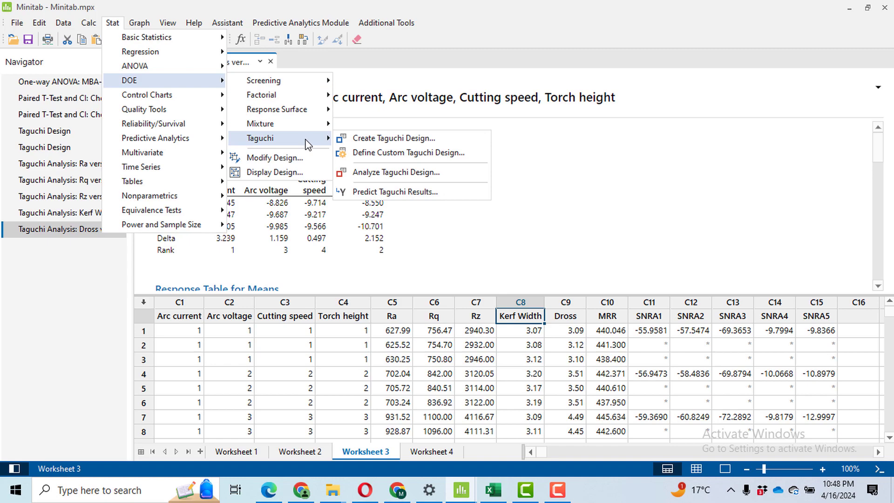
click(396, 172)
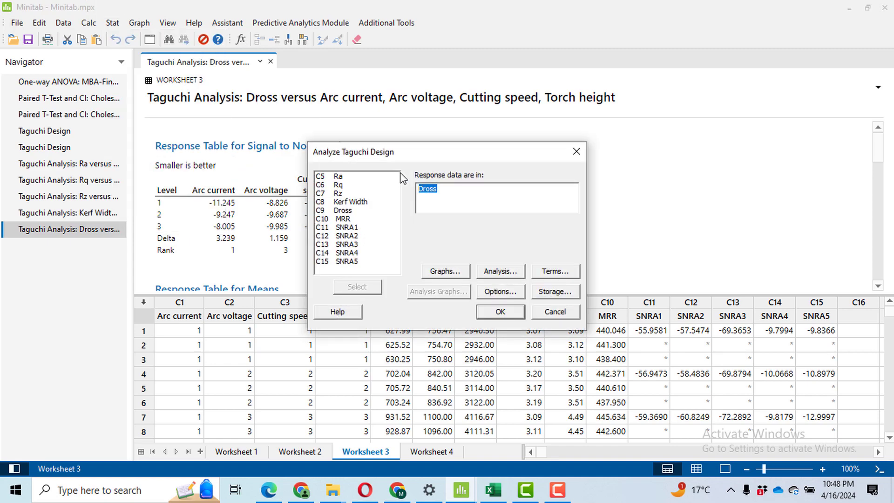
click(499, 292)
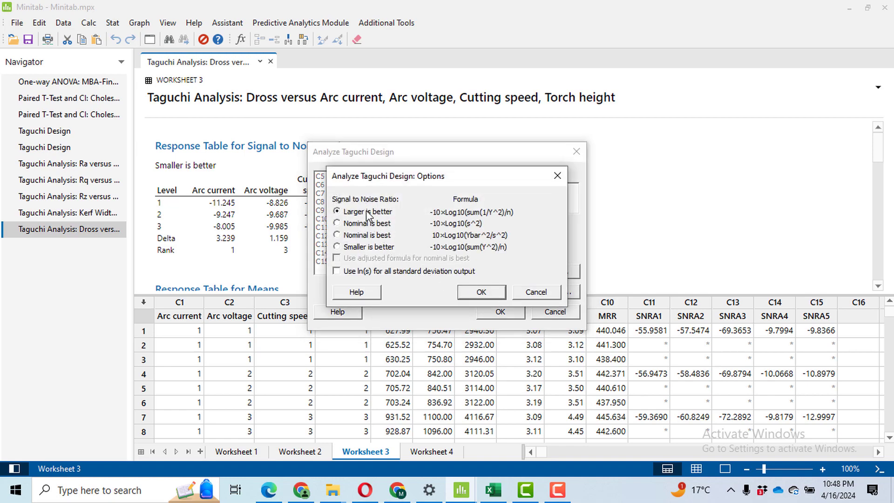
click(482, 292)
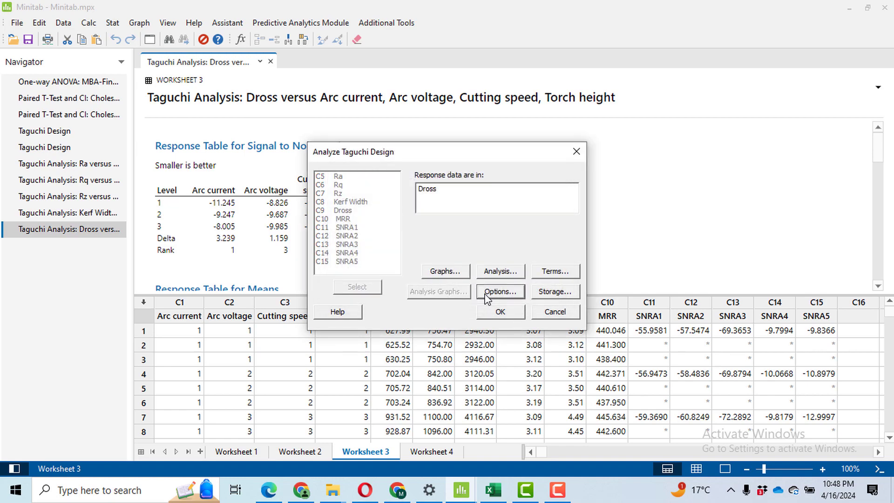
Run the Larger is better Taguchi analysis for Dross and show only the worksheet data
click(500, 311)
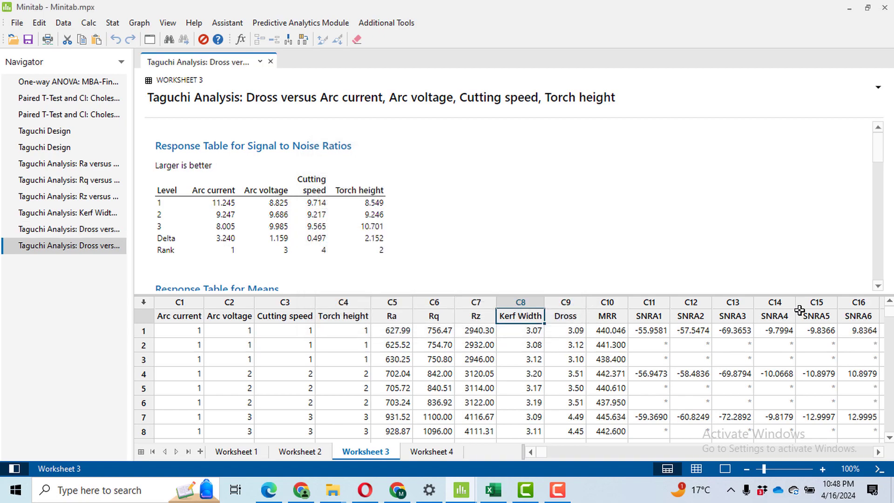
click(697, 474)
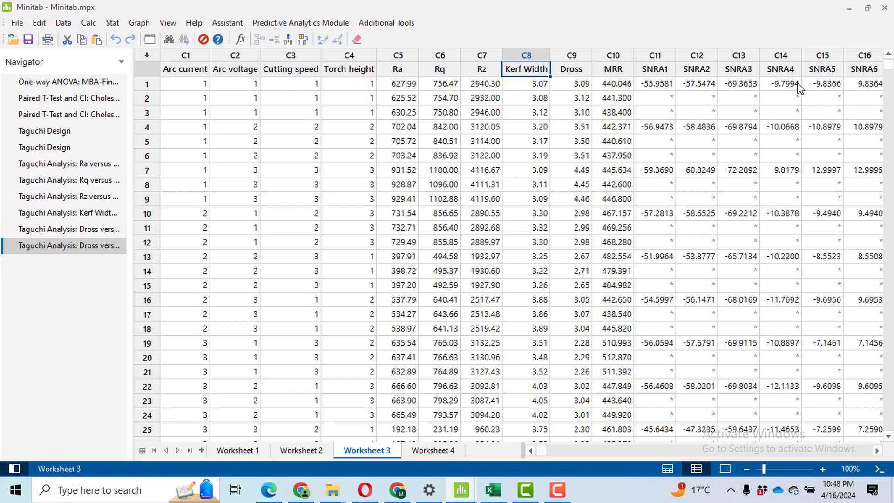
Compare the higher-the-better and lower-the-better desirability equations in the PDF in Edge with the Ra normalization formula in the Excel plasma analysis workbook
key(alt+Tab)
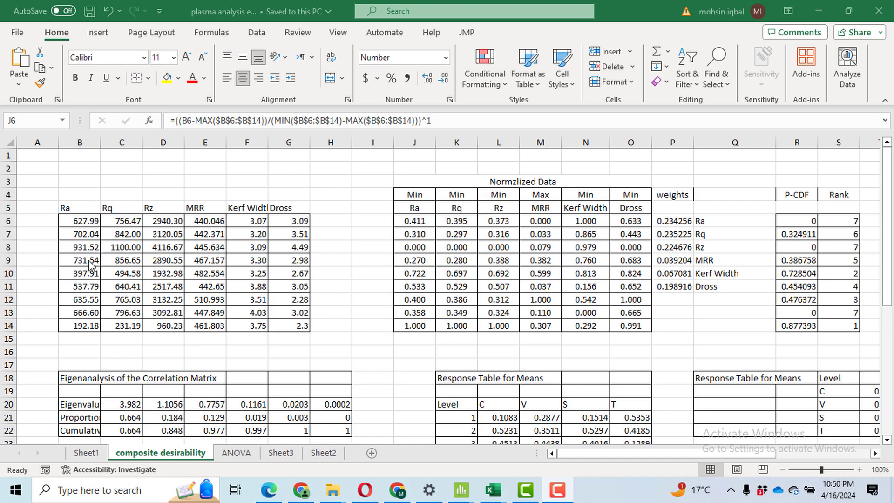
click(269, 498)
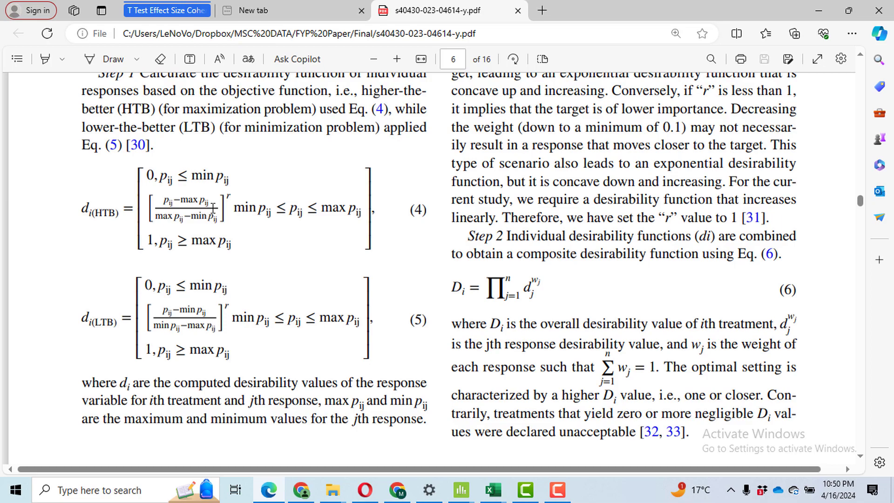
key(alt+Tab)
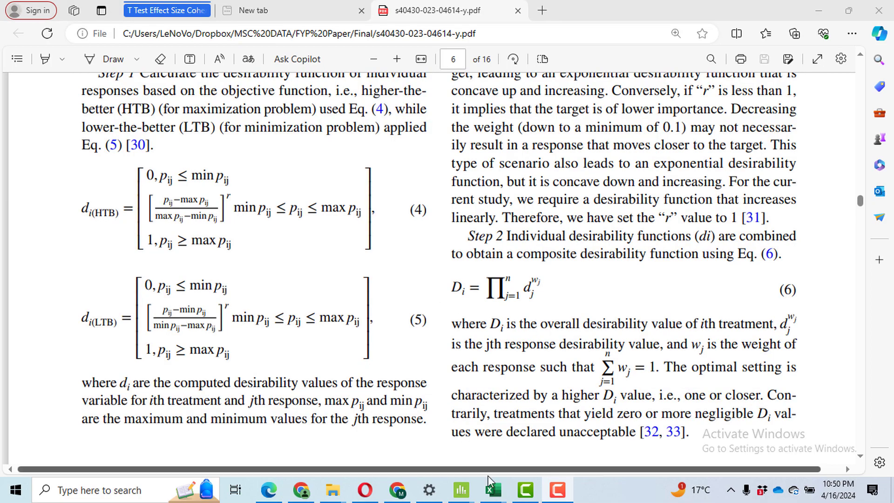
mouse_move(493, 487)
click(579, 446)
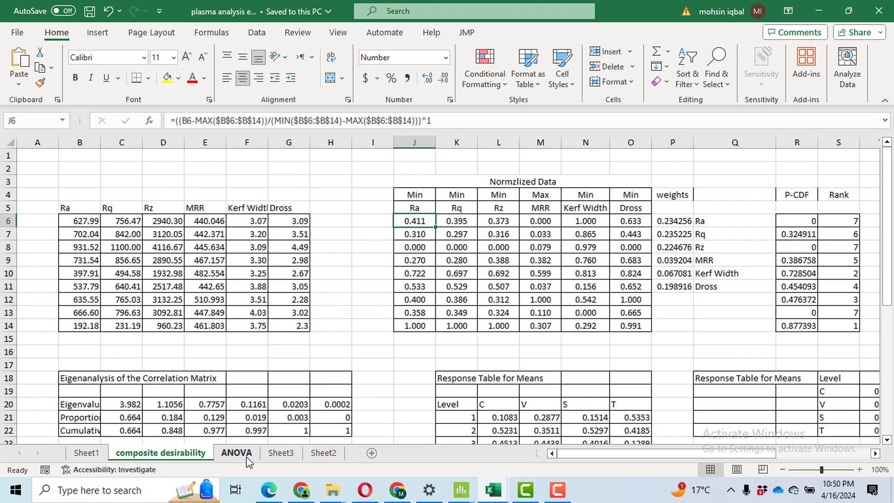
click(269, 490)
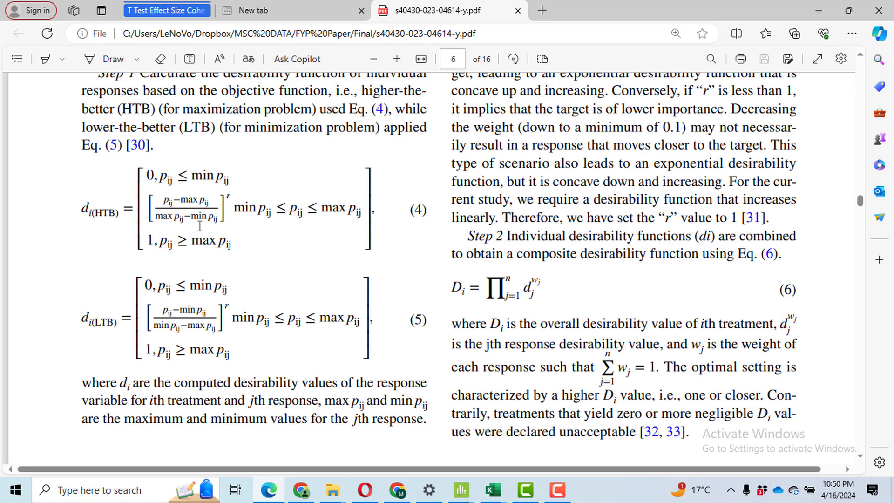
key(alt+Tab)
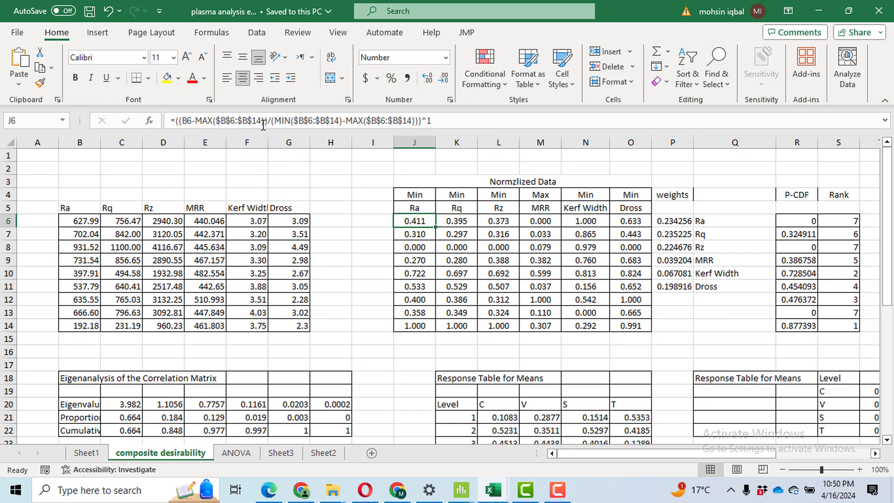
key(alt+Tab)
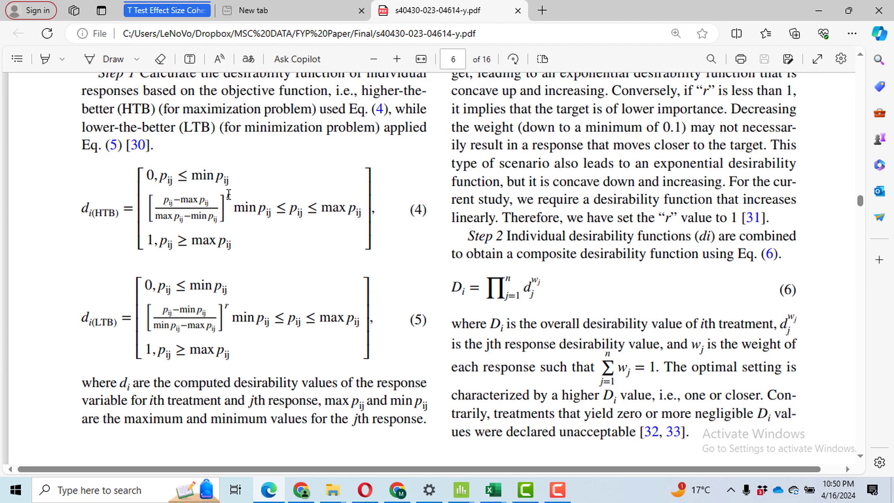
key(alt+Tab)
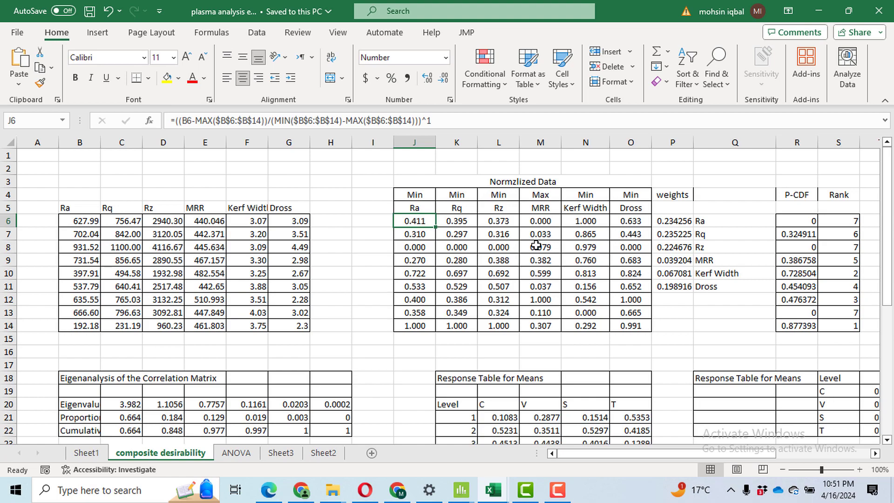
Copy the normalized data table with its headers, from Ra to Dross, on the composite desirability sheet
click(807, 78)
drag(638, 328, 418, 208)
key(ctrl+c)
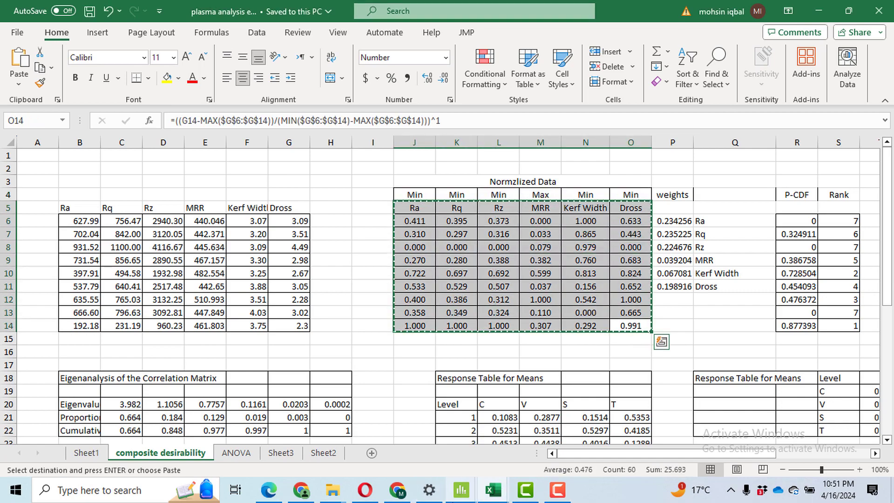
Switch to the Minitab.mpx project and paste the normalized response data with headers into a new worksheet
click(461, 490)
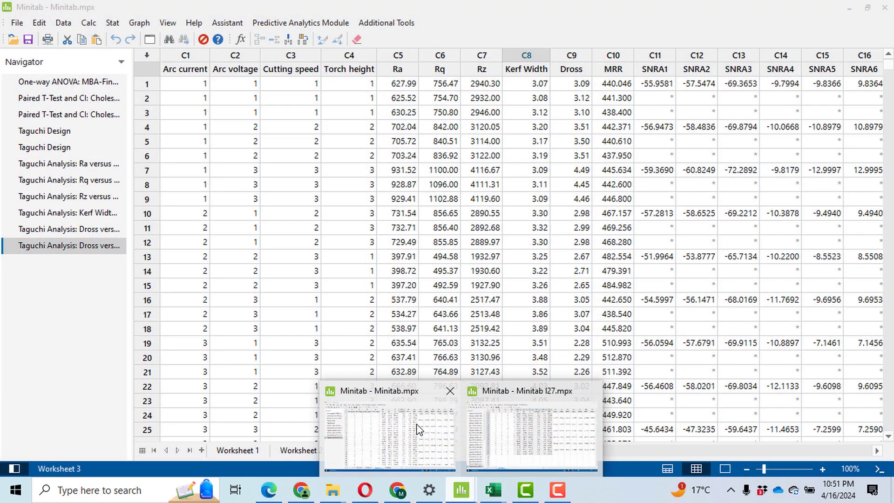
click(419, 431)
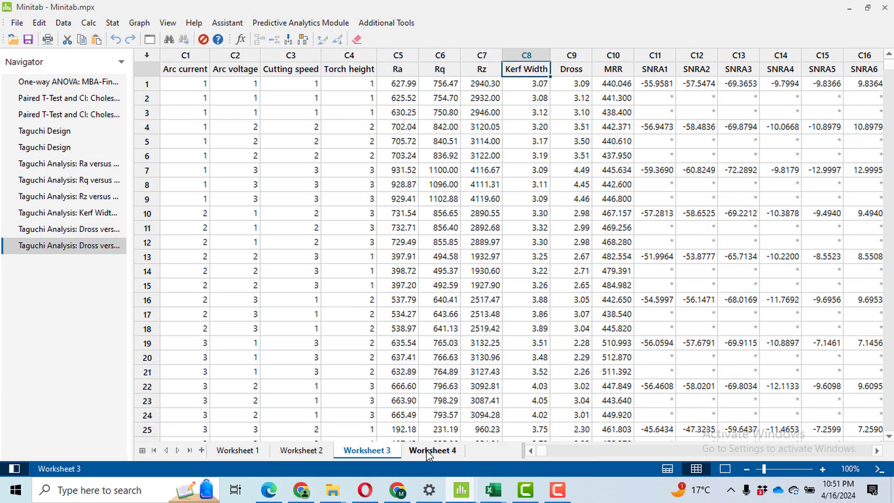
click(426, 450)
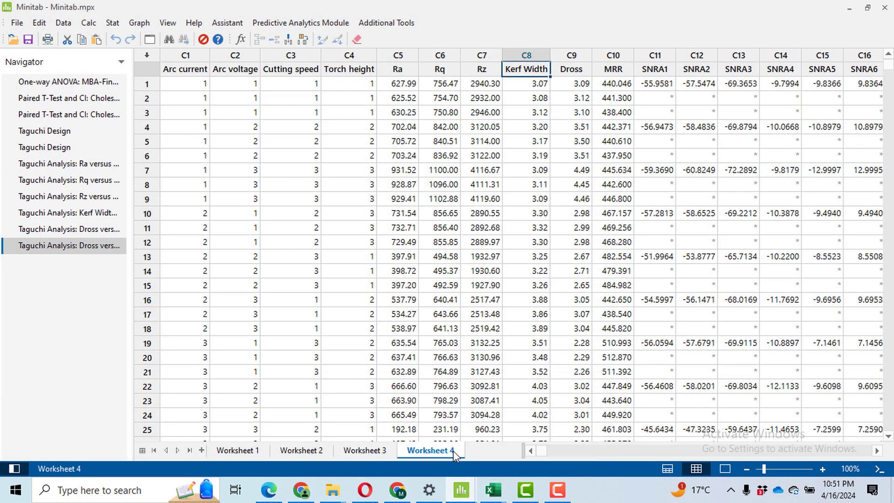
click(201, 451)
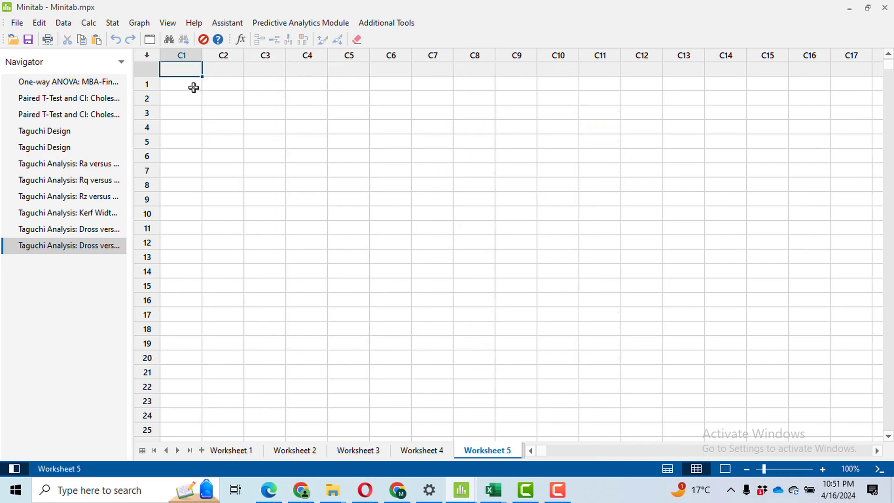
key(ctrl+v)
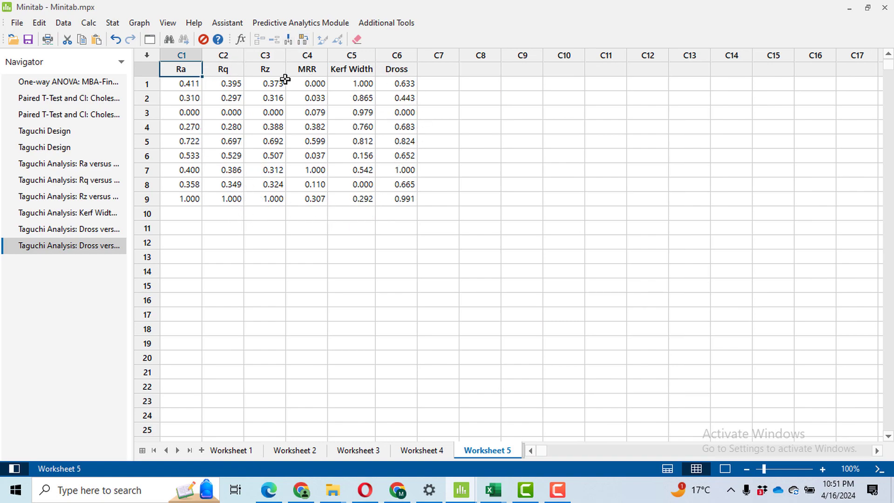
Start a Principal Components analysis and add all six responses, Ra through Dross, as its variables
click(112, 26)
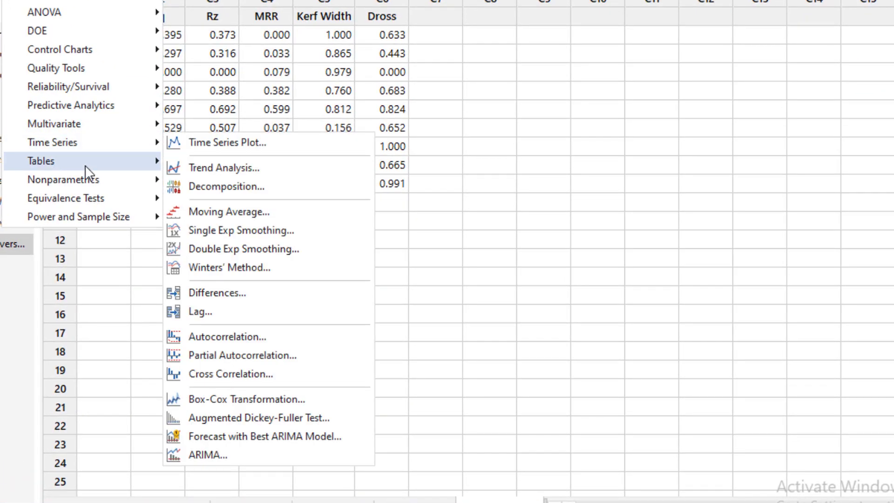
mouse_move(85, 165)
mouse_move(112, 147)
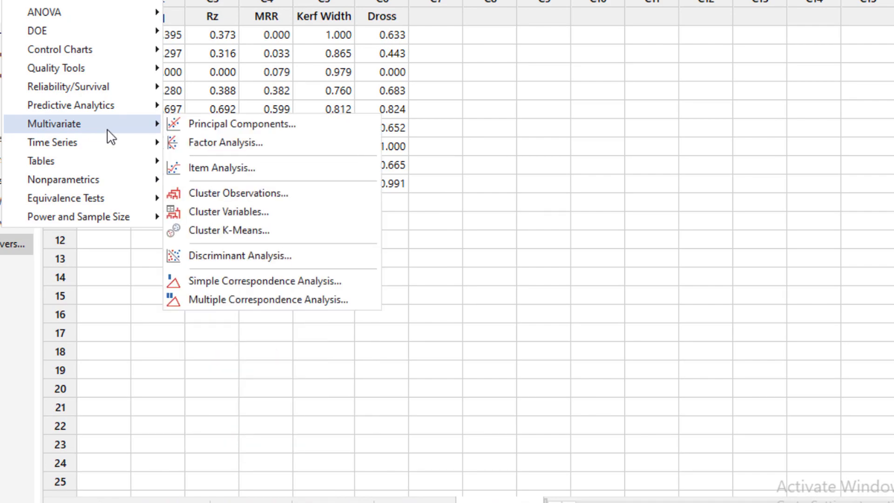
click(224, 125)
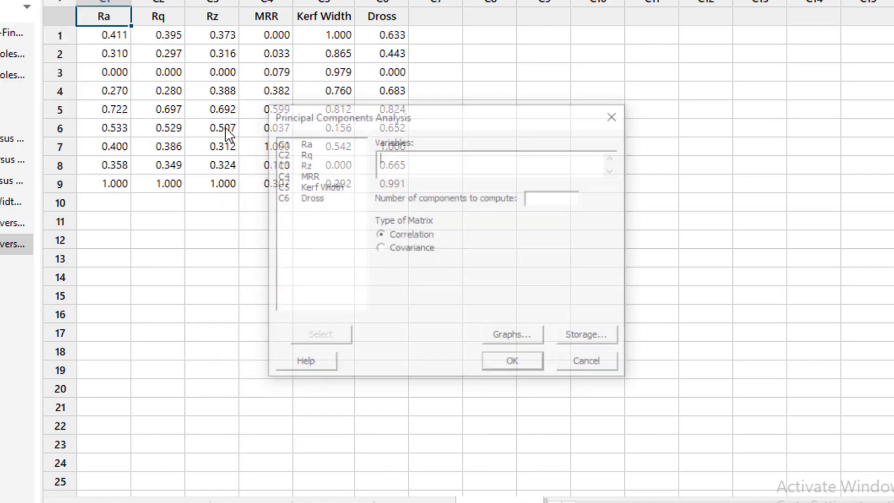
click(302, 143)
key(shift+Down)
key(shift+Down)
key(shift+Down)
key(shift+Down)
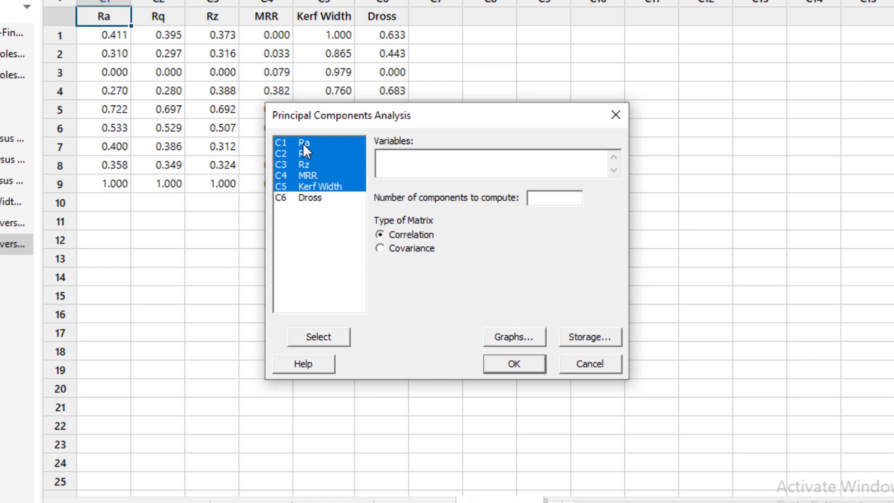
key(shift+Down)
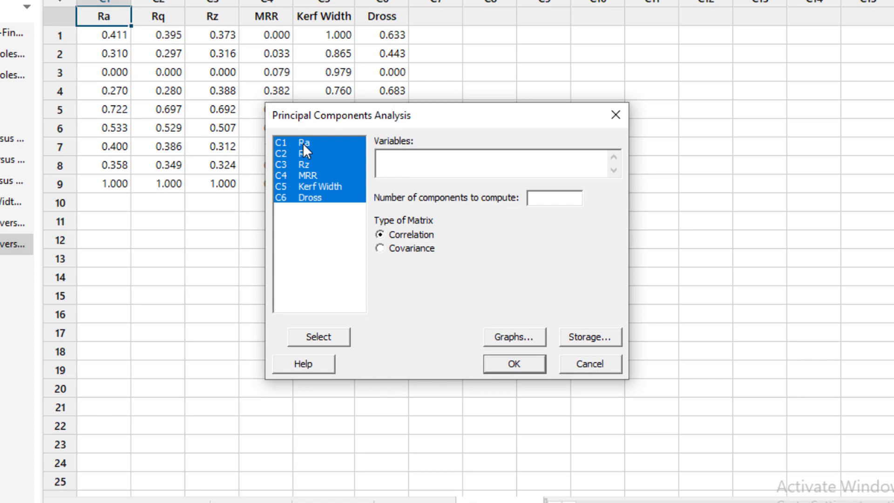
click(328, 341)
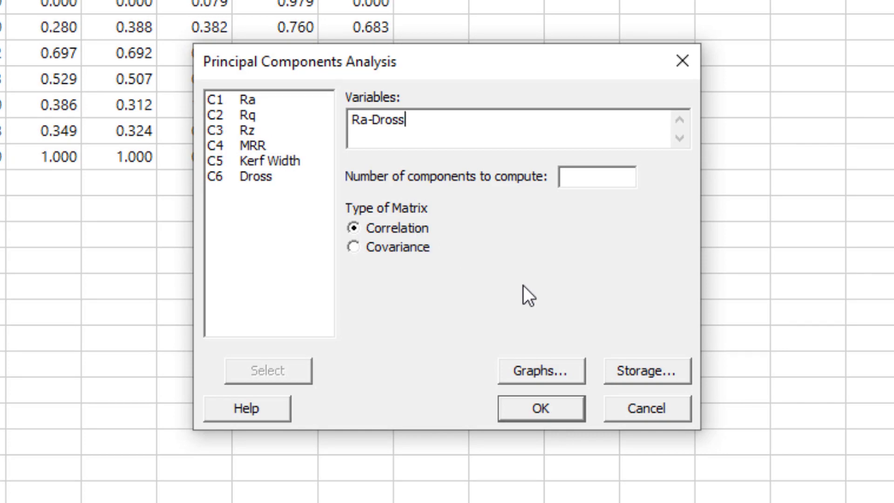
Include a scree plot, leave the storage settings empty, and run the principal components analysis with the correlation matrix
click(541, 370)
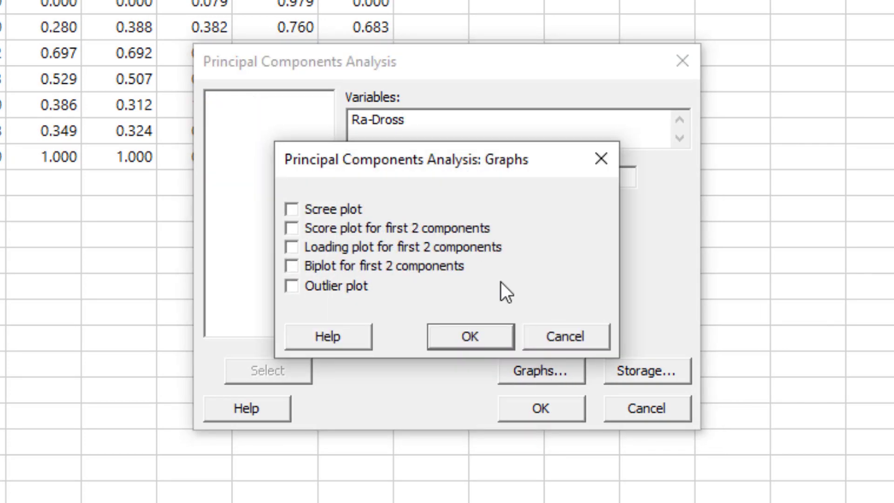
click(349, 208)
click(491, 337)
click(633, 373)
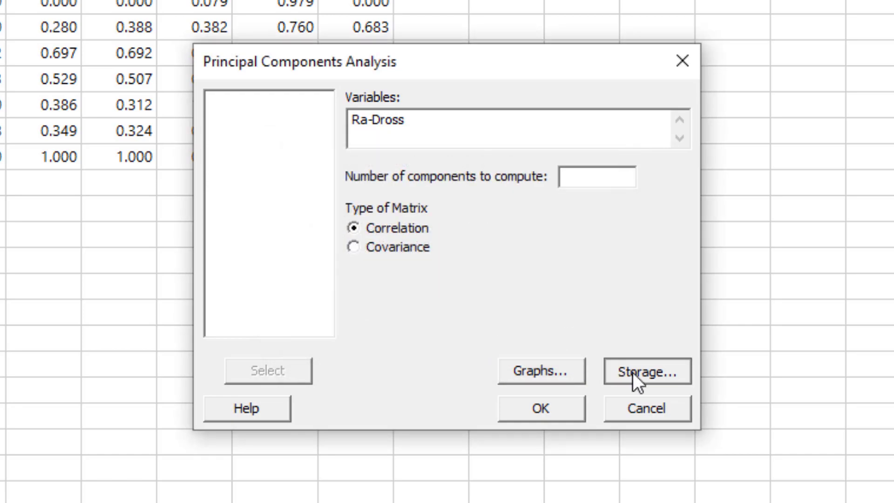
click(554, 415)
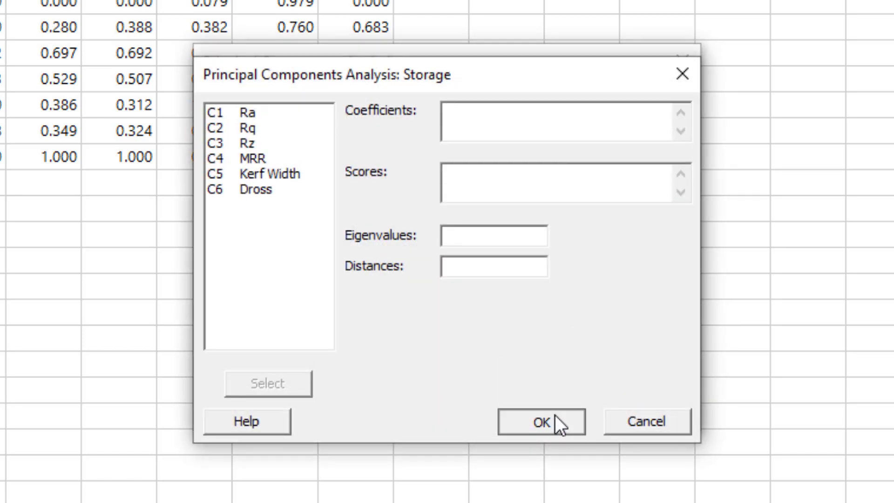
click(560, 407)
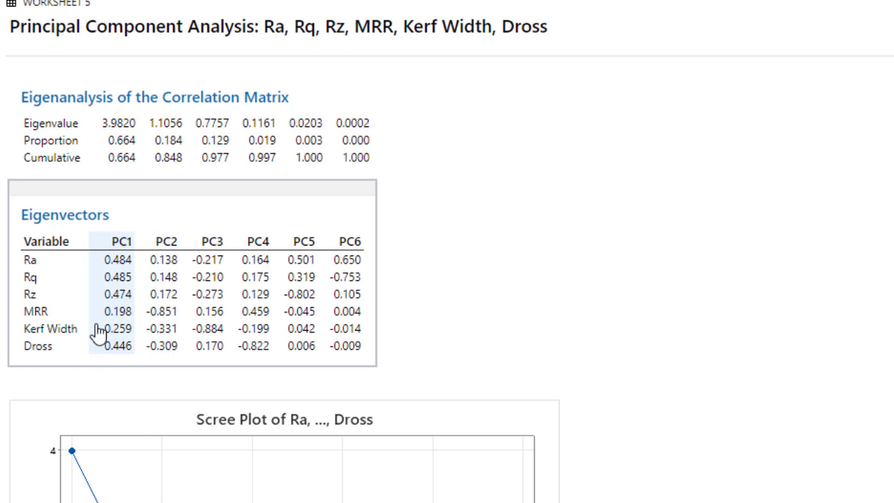
Copy the Eigenvectors table from the principal component analysis output
right_click(204, 208)
click(614, 214)
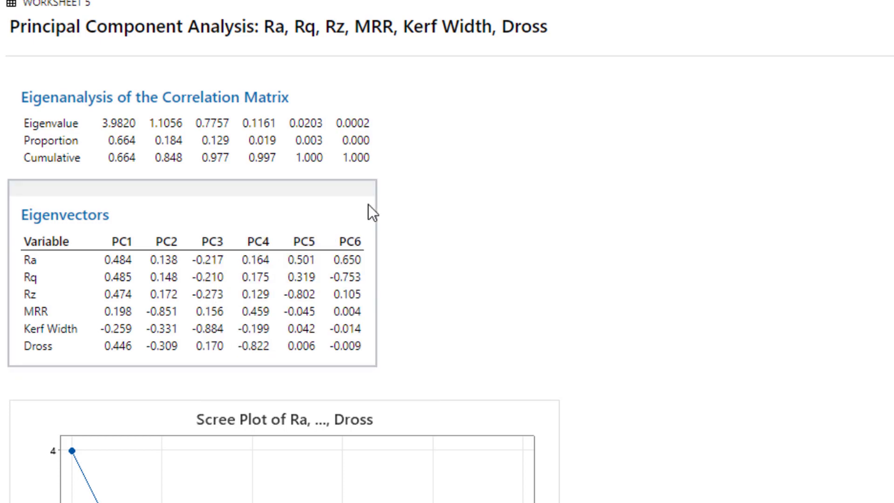
right_click(337, 199)
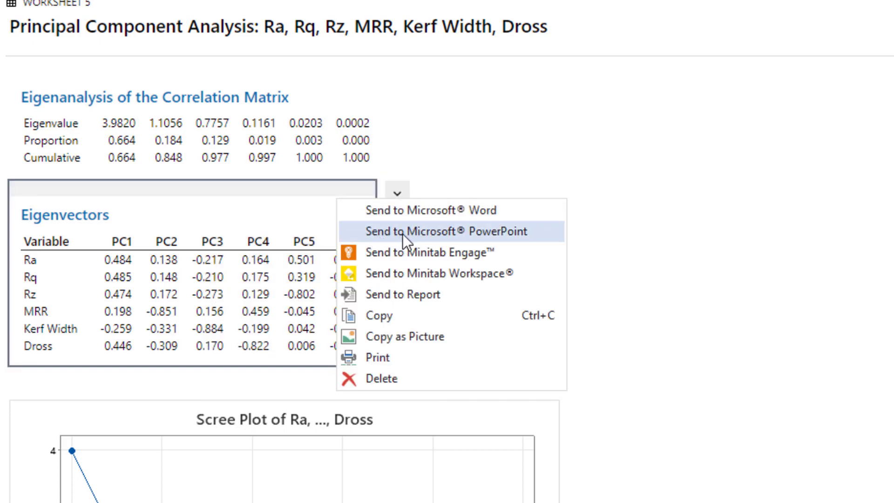
click(397, 317)
Switch to the Excel plasma analysis workbook and inspect the formula of the first weight below the Eigenvectors table
mouse_move(493, 490)
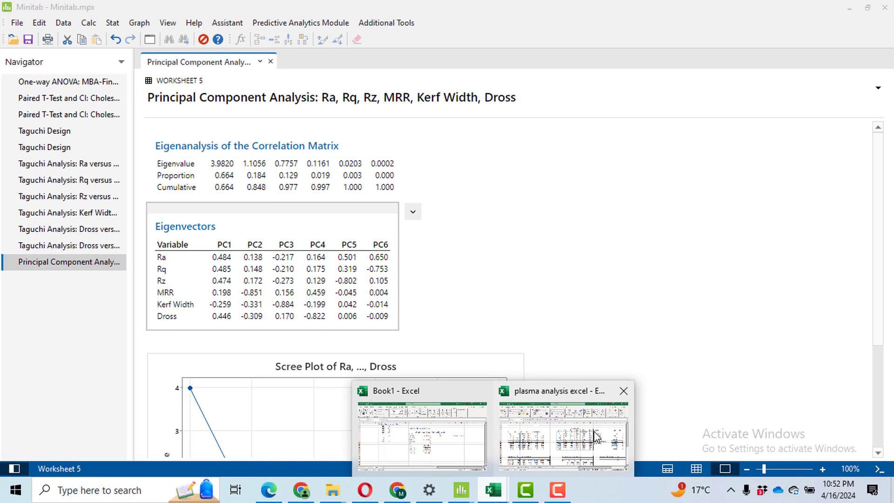
click(596, 438)
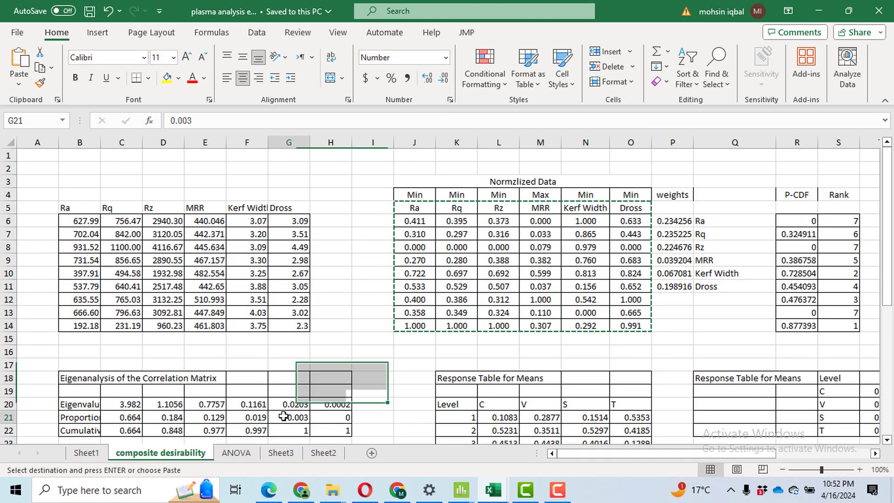
click(287, 428)
key(Page_Down)
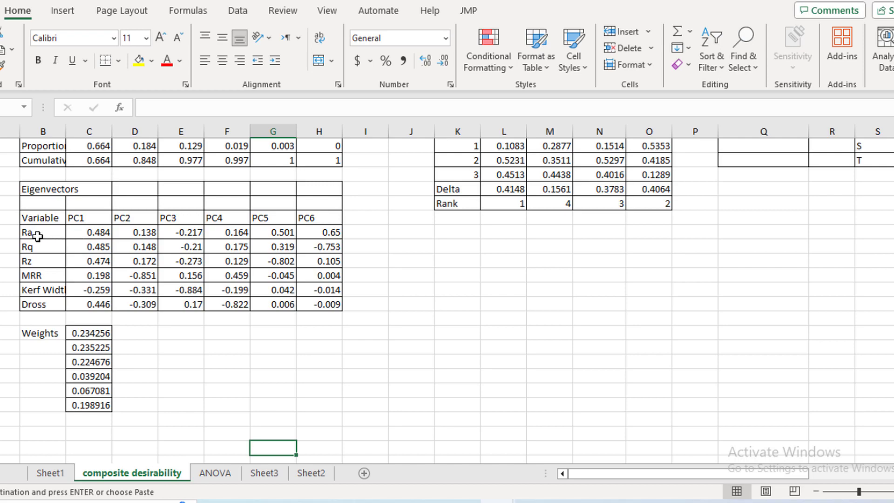
click(91, 332)
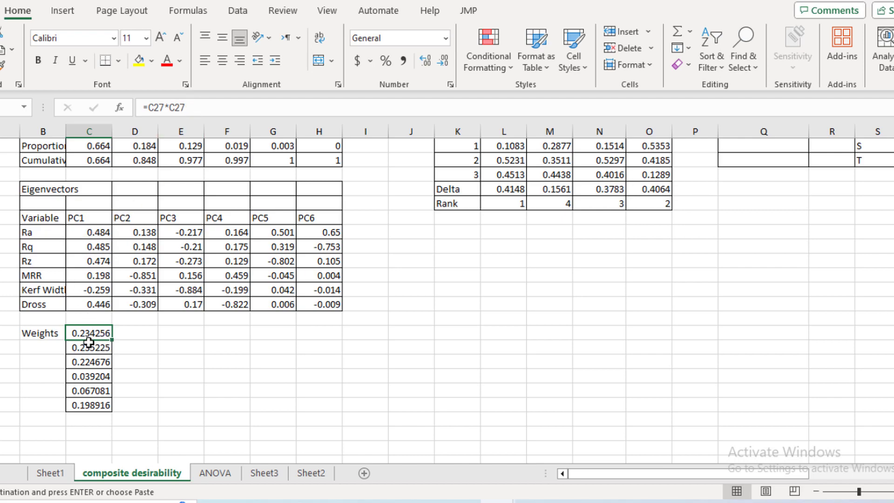
Sum the six response weights with a SUM formula two rows below the last weight
click(86, 428)
text(=sum)
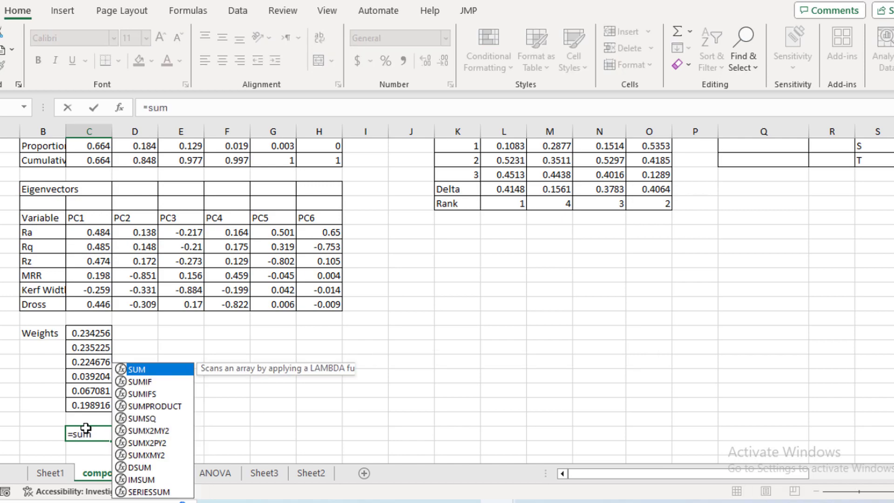
key(Tab)
drag(96, 331, 90, 401)
key(Return)
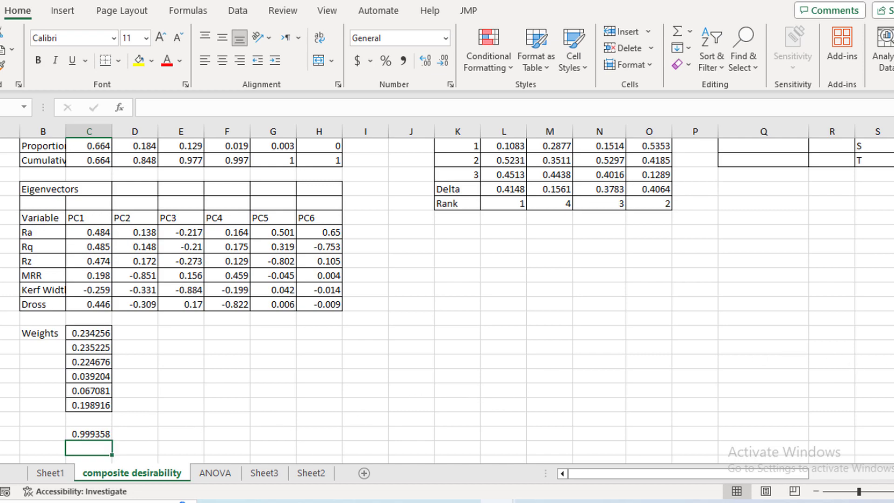
scroll(447, 298, up, 5)
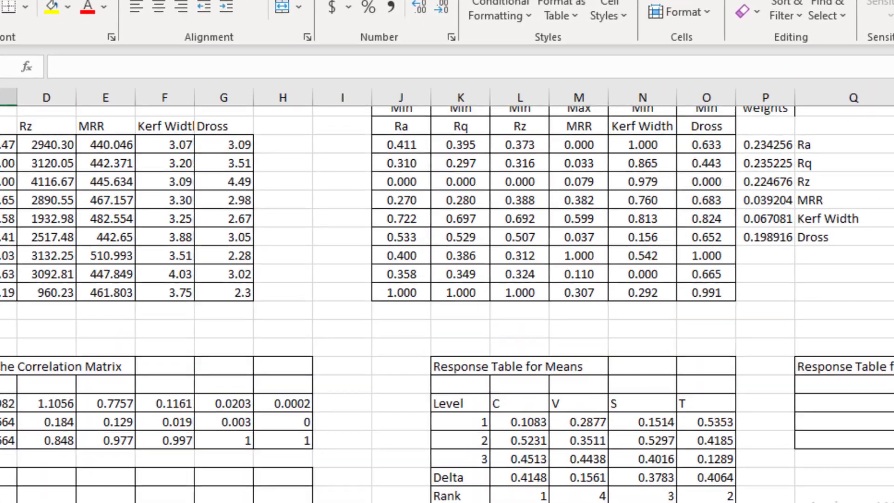
Compare the calculated weights below the Eigenvectors table with the weights column beside the normalized data
scroll(447, 298, up, 1)
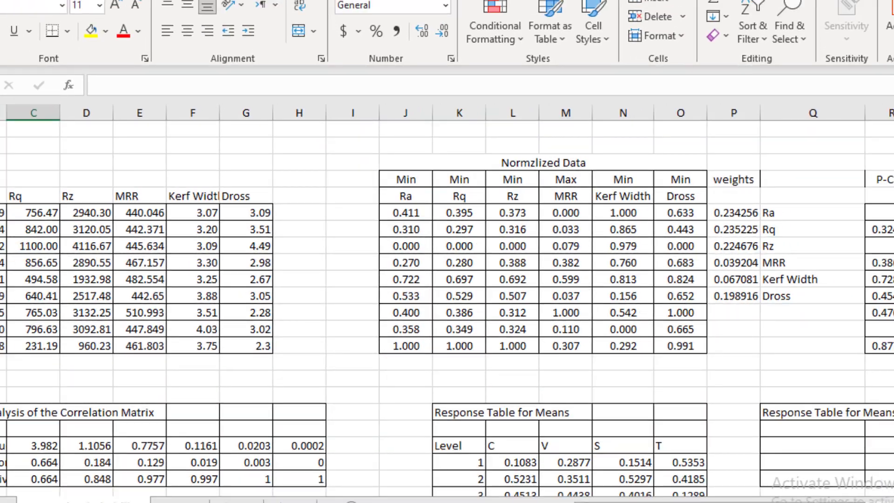
drag(887, 184, 890, 321)
drag(116, 336, 121, 425)
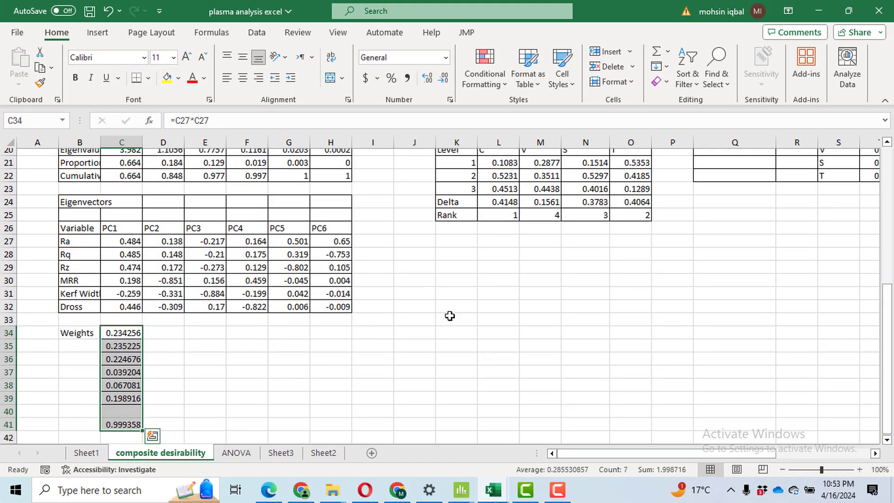
drag(889, 334, 888, 197)
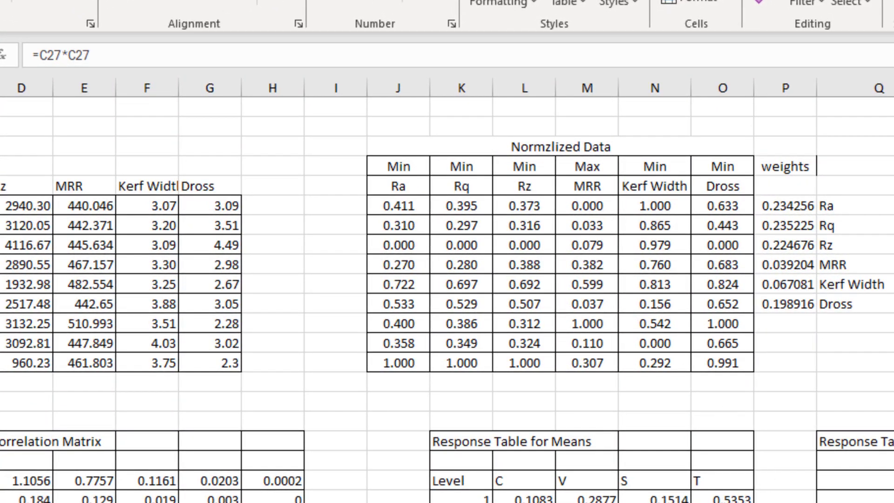
scroll(446, 290, right, 5)
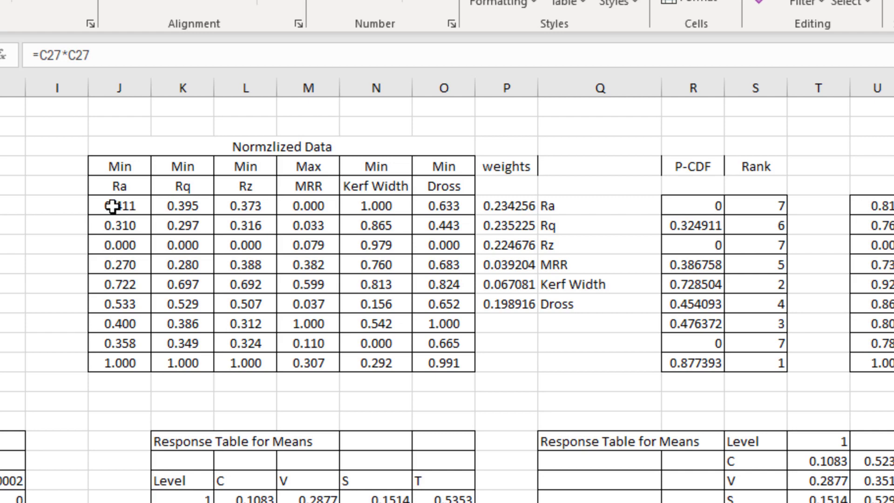
Fill the first normalized Ra value yellow, and fill the first normalized Rq value and the Rq weight orange
click(132, 207)
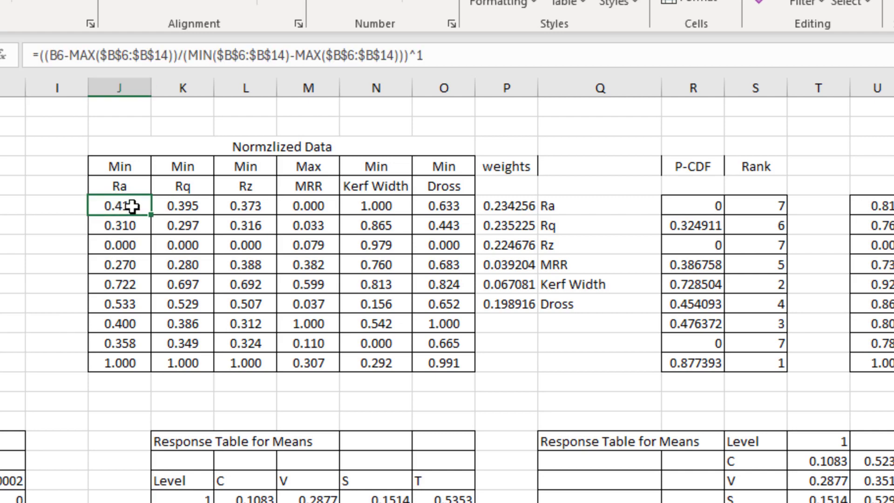
click(20, 1)
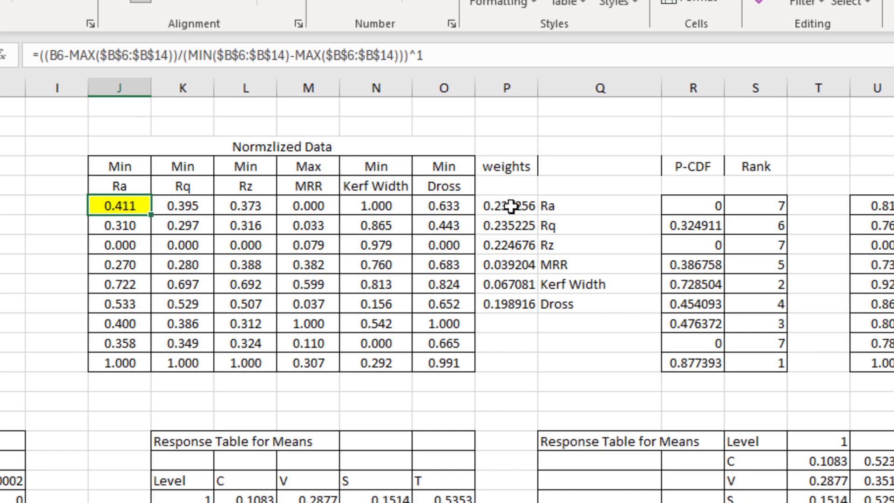
click(196, 208)
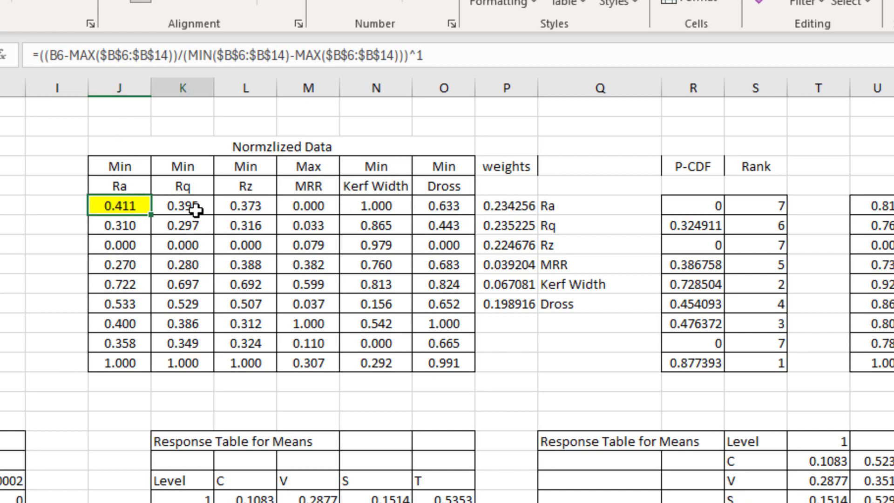
click(45, 4)
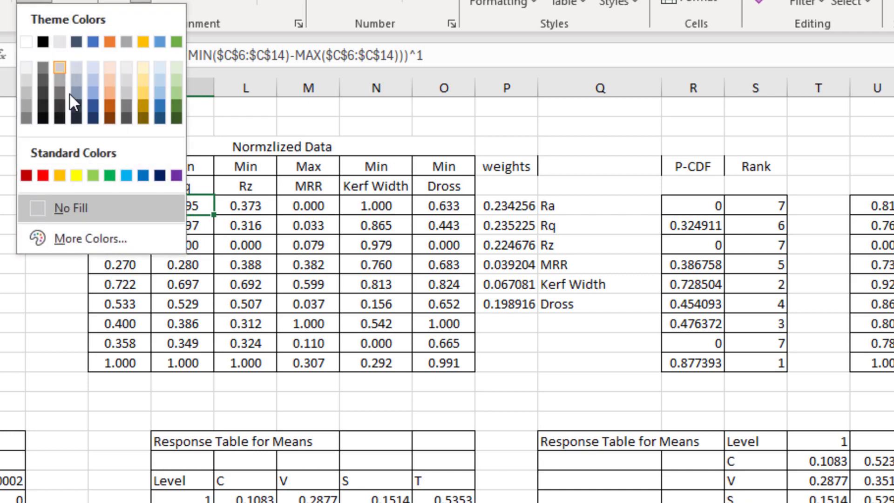
click(54, 175)
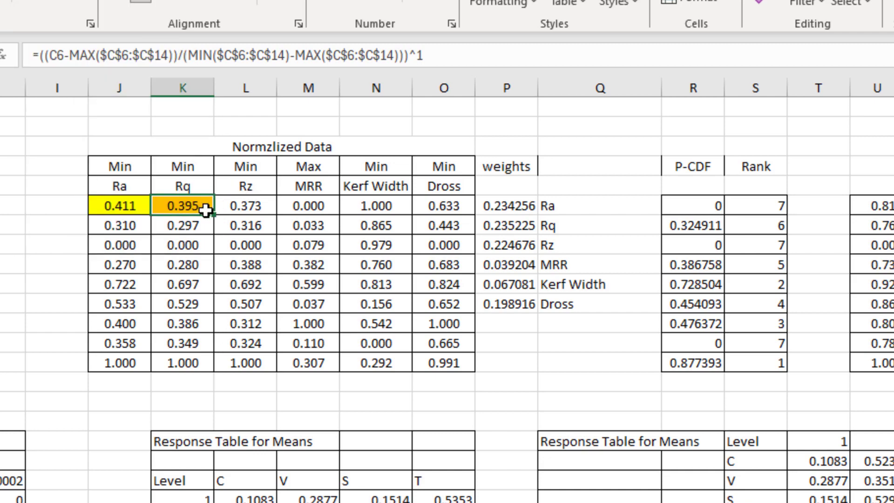
click(520, 226)
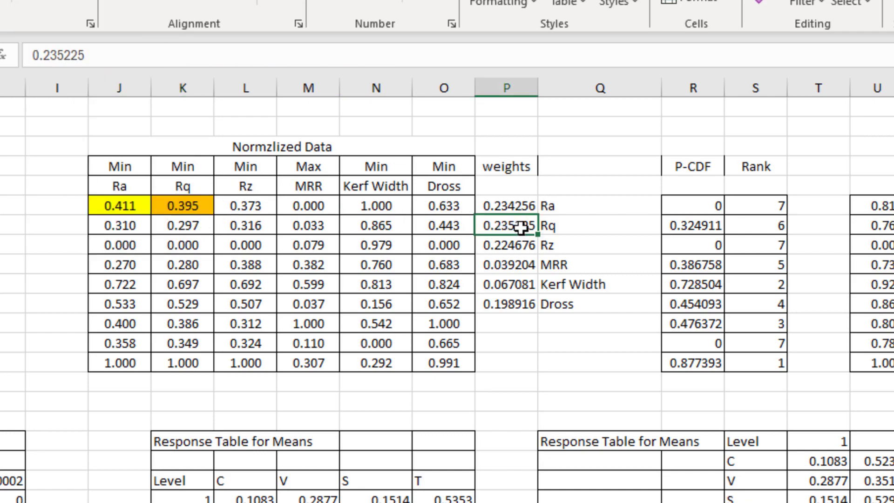
click(26, 1)
Fill the first normalized Rz value and the Rz weight red
click(255, 208)
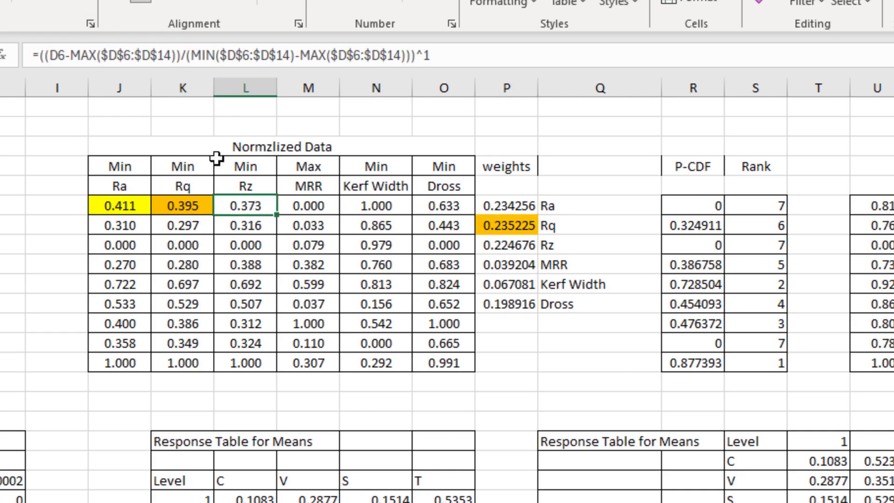
click(40, 2)
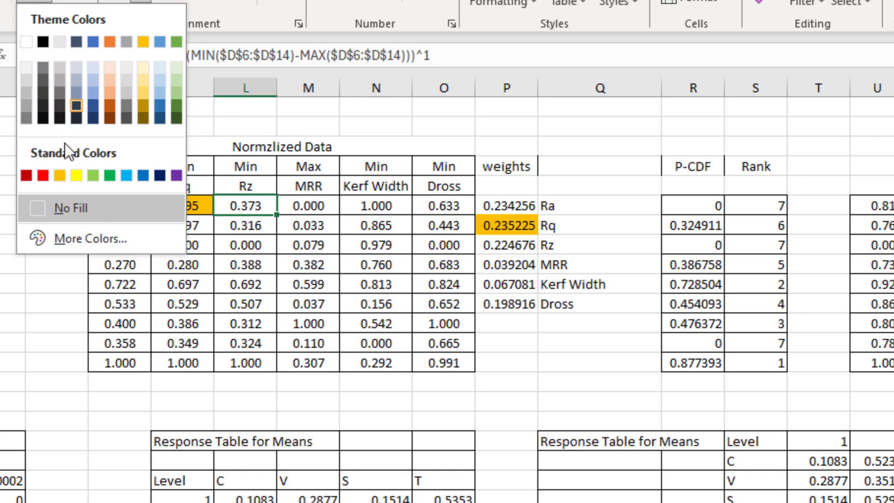
click(43, 175)
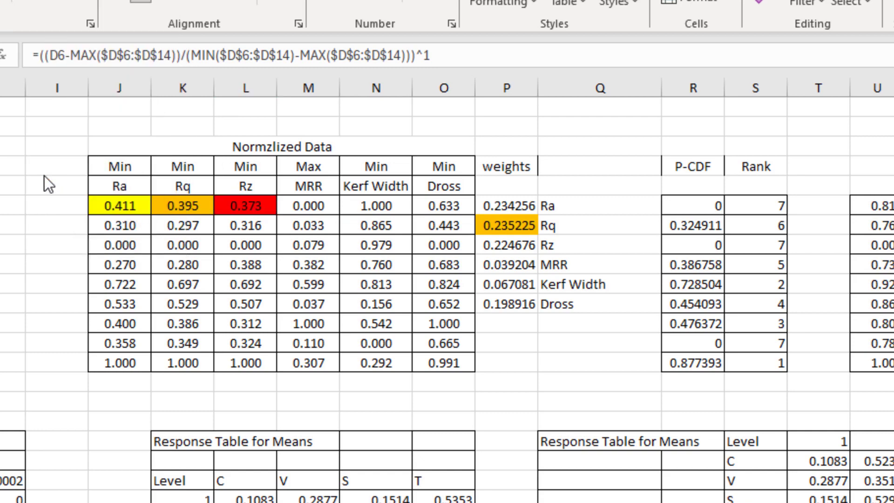
click(517, 245)
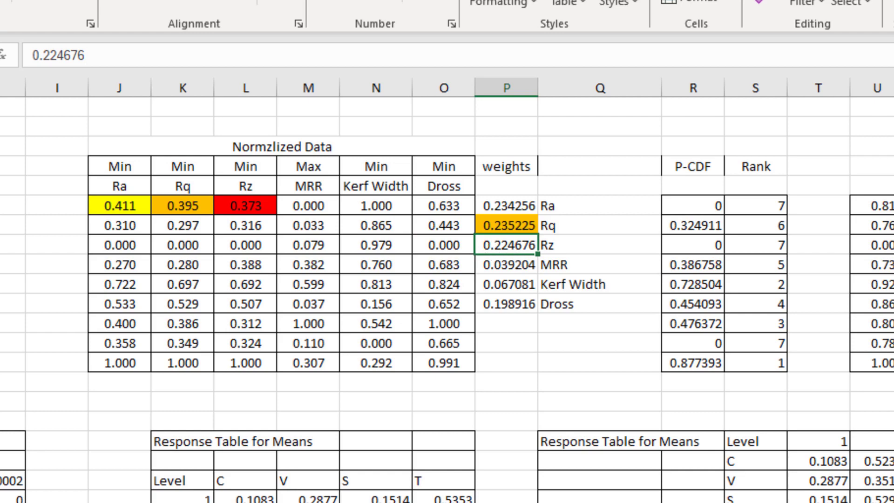
click(31, 1)
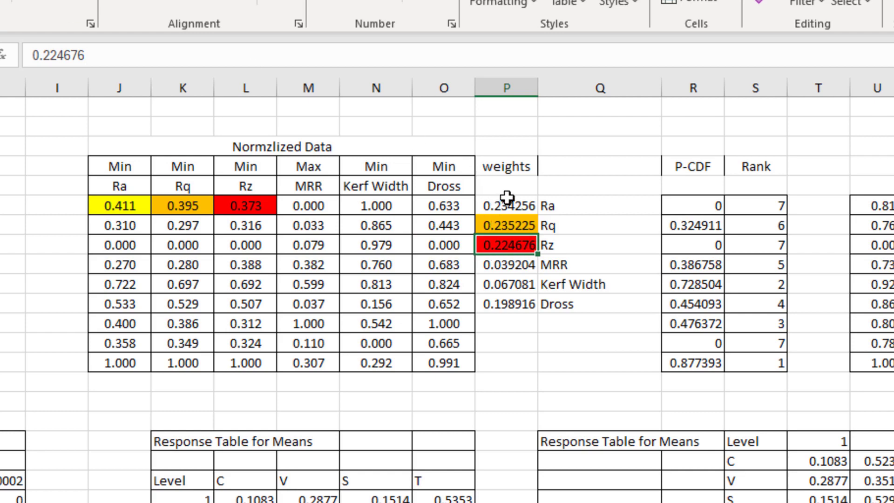
Fill the Ra weight, the first normalized Dross value, the Dross weight and the first P-CDF cell yellow
click(494, 205)
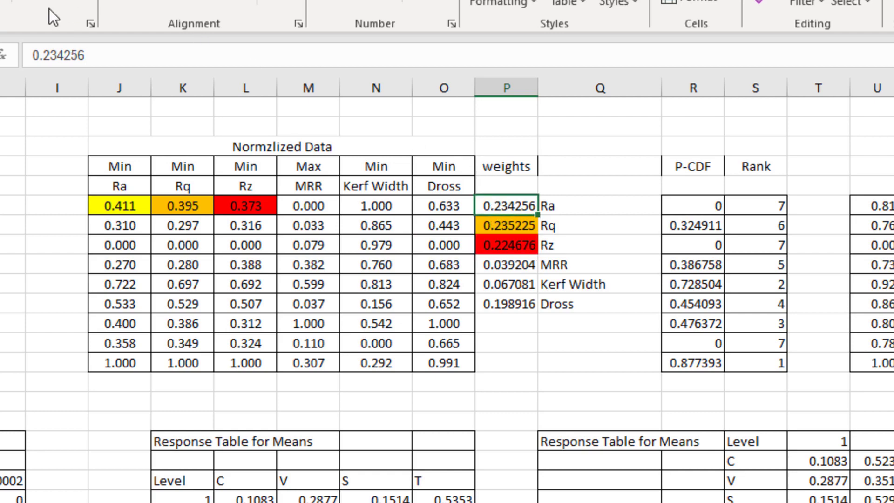
click(52, 1)
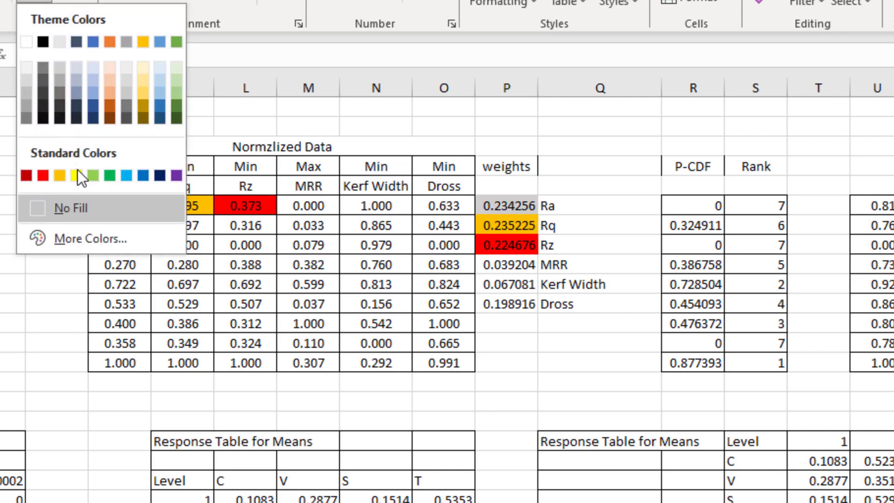
click(60, 173)
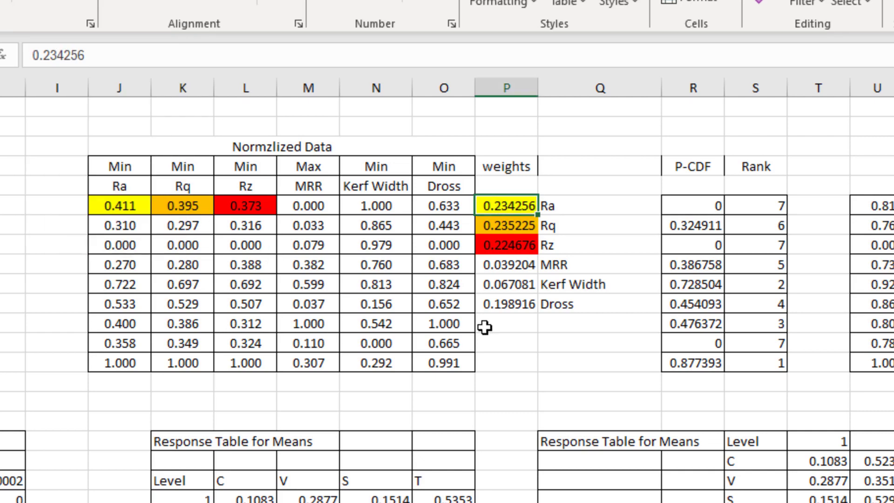
click(442, 206)
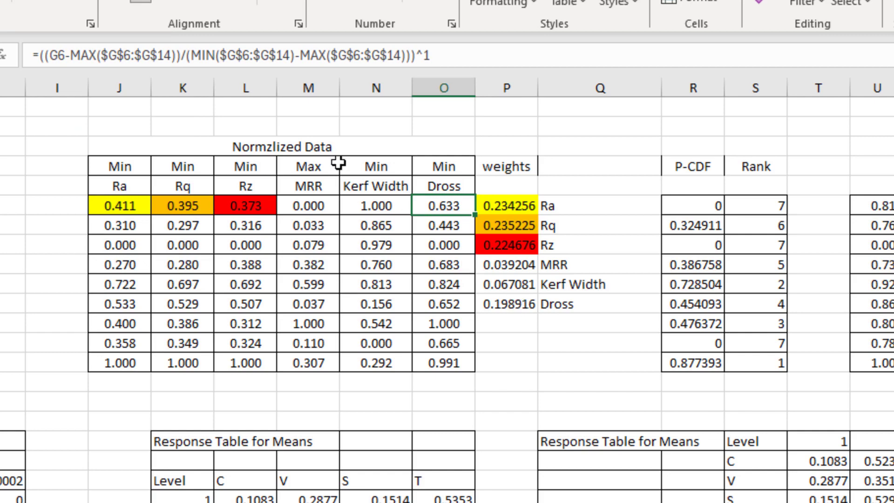
click(27, 1)
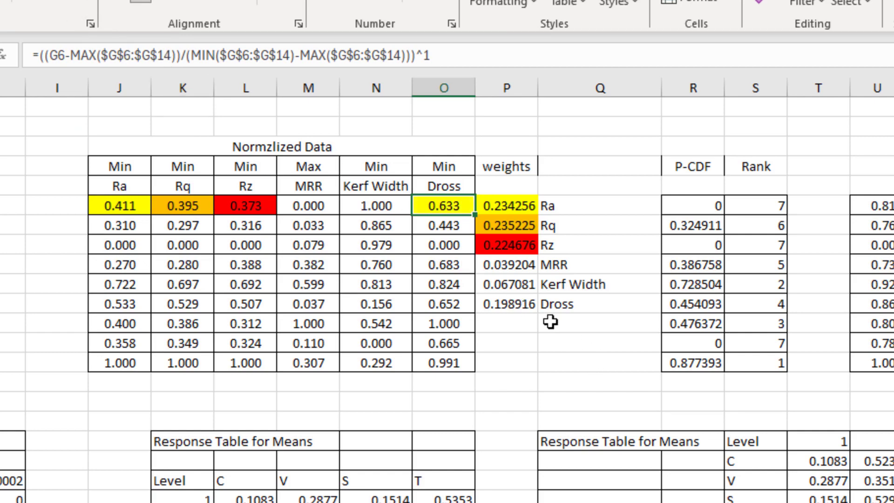
click(525, 305)
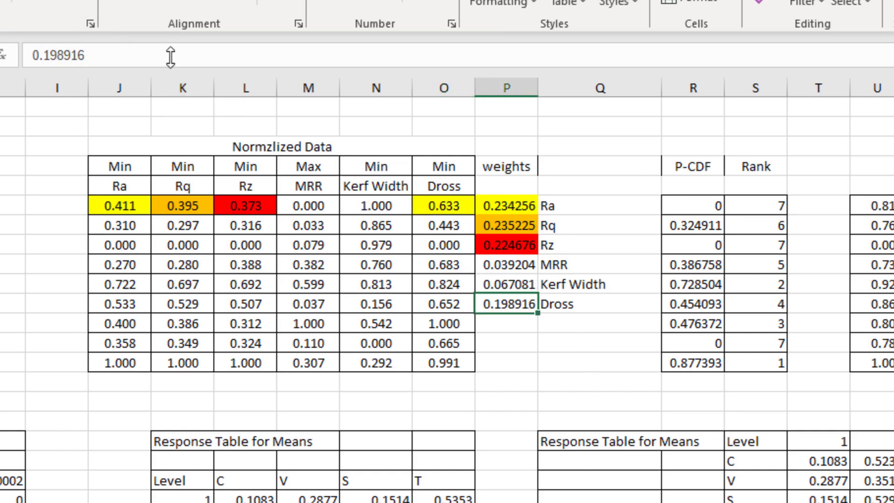
click(21, 1)
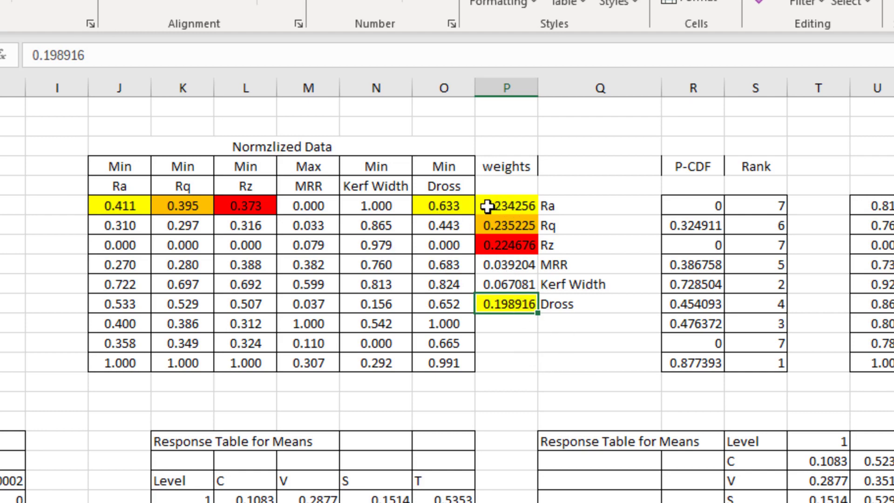
click(701, 208)
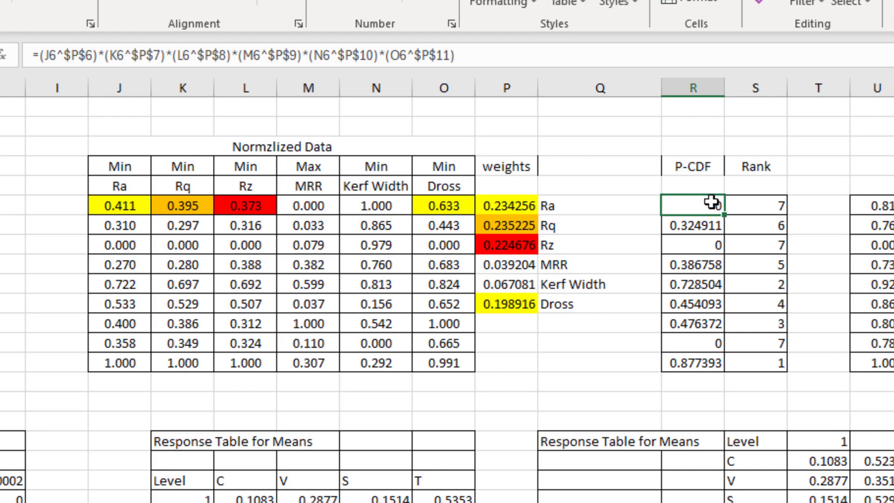
click(28, 1)
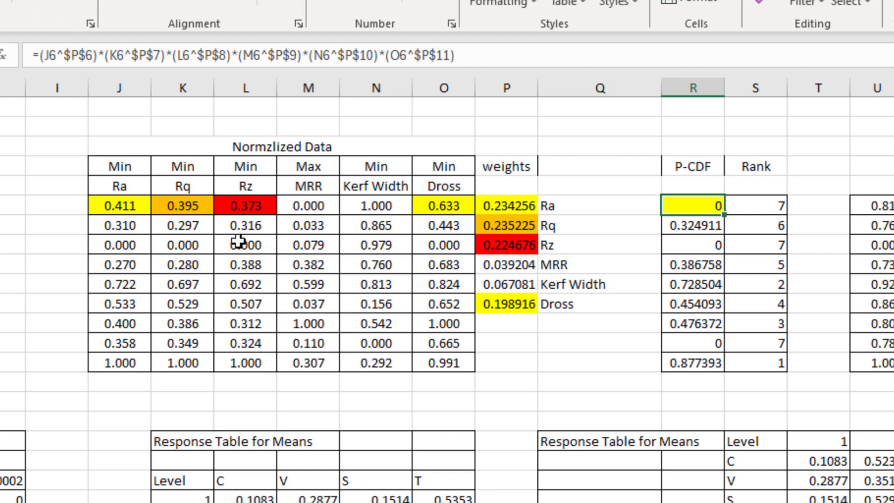
Inspect the formulas of the second and last normalized Ra values, the last P-CDF value and the first rank
click(111, 233)
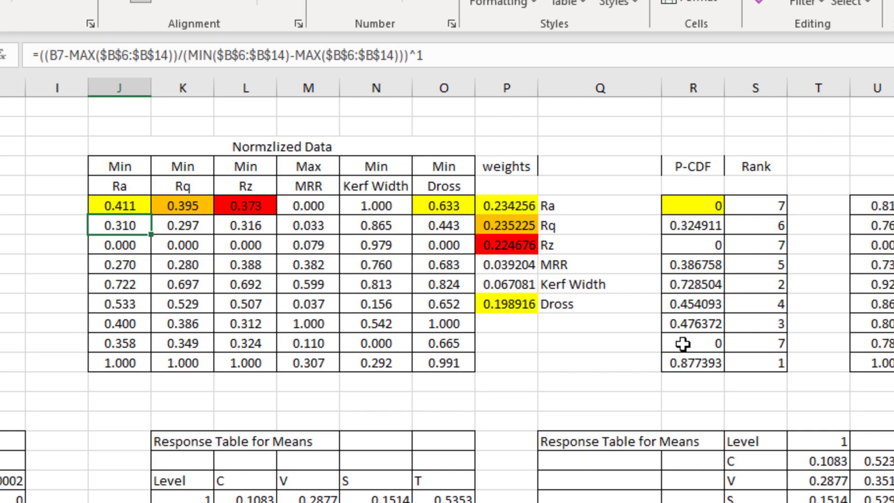
click(116, 367)
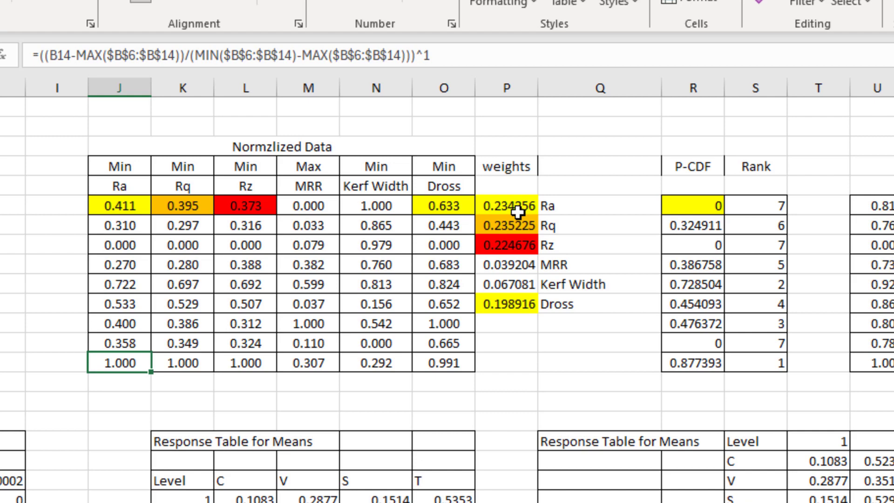
click(694, 365)
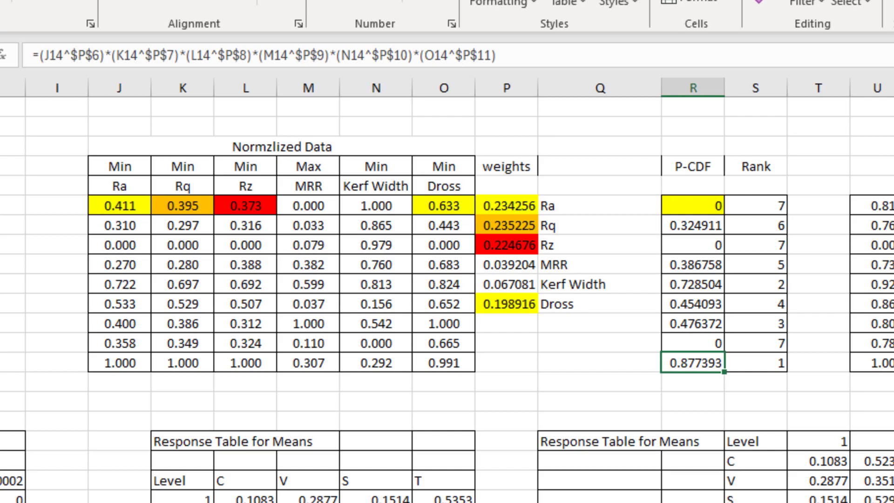
scroll(447, 289, right, 4)
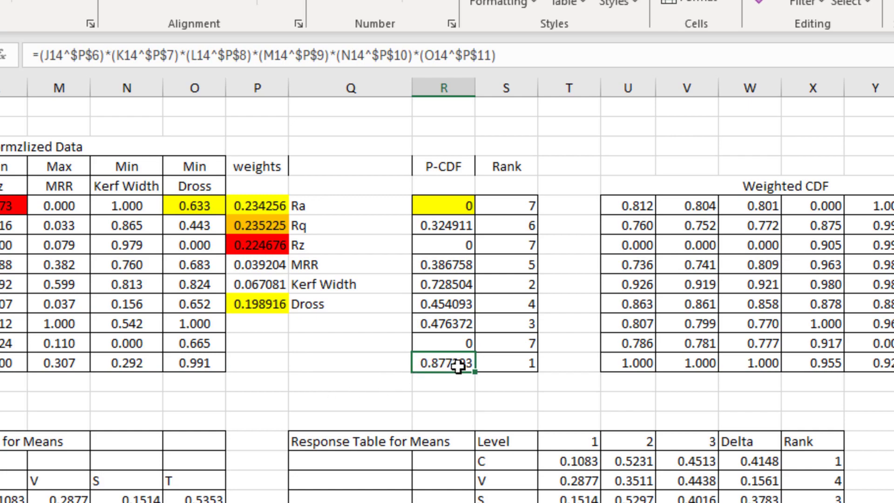
click(530, 206)
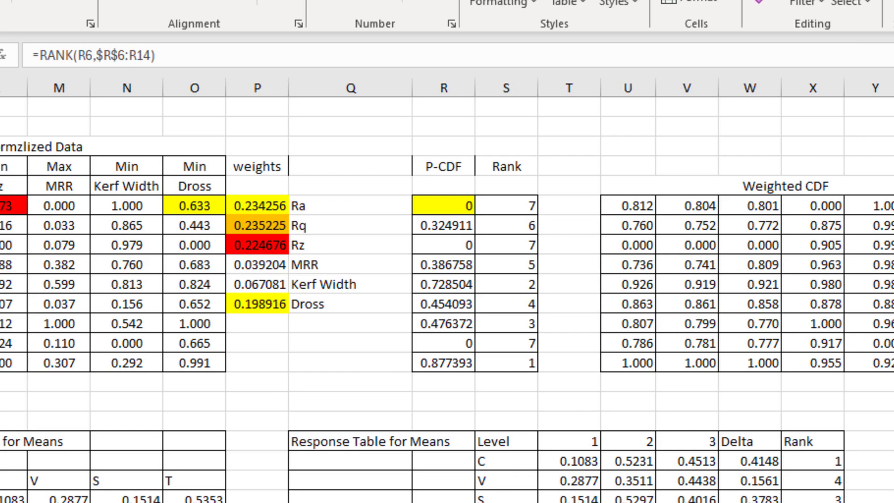
Switch to the Minitab.mpx project in Minitab and create a 3-level Taguchi design with 4 factors and L9 runs
mouse_move(470, 502)
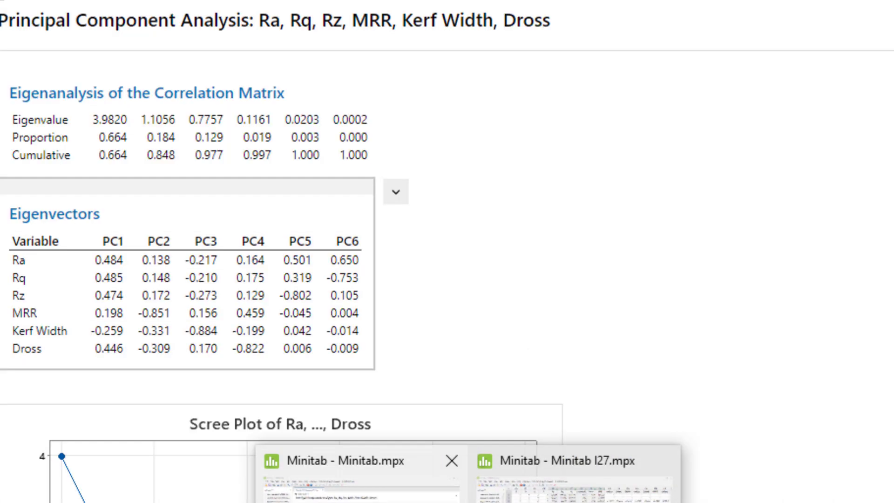
click(358, 498)
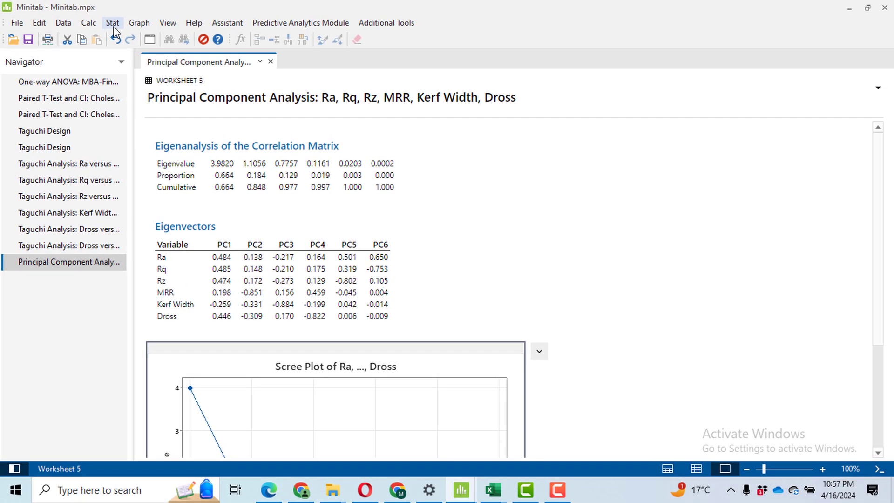
click(114, 27)
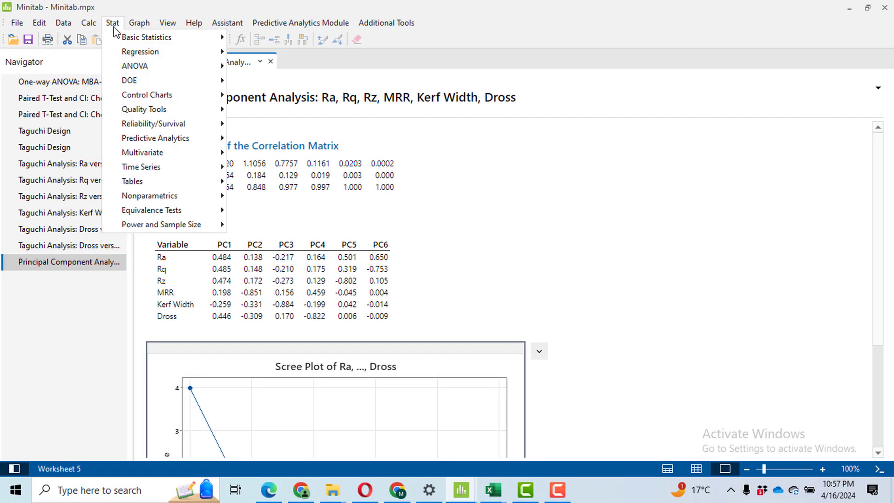
mouse_move(154, 80)
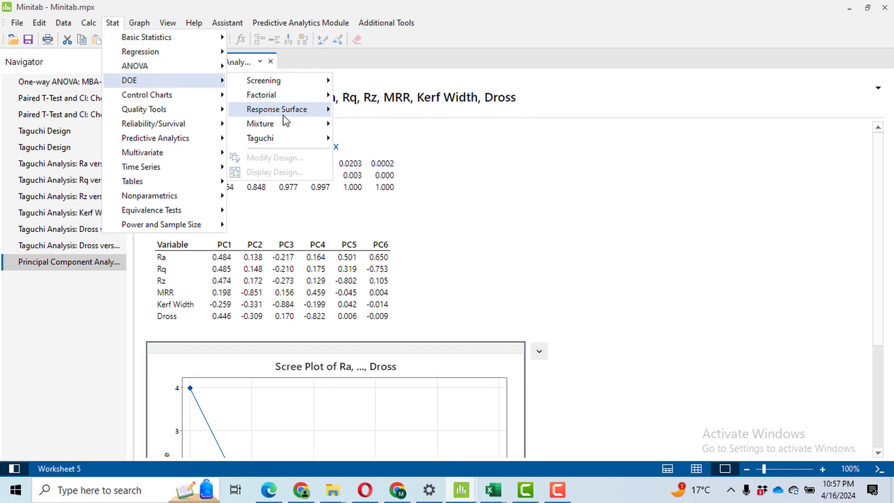
mouse_move(293, 140)
click(394, 140)
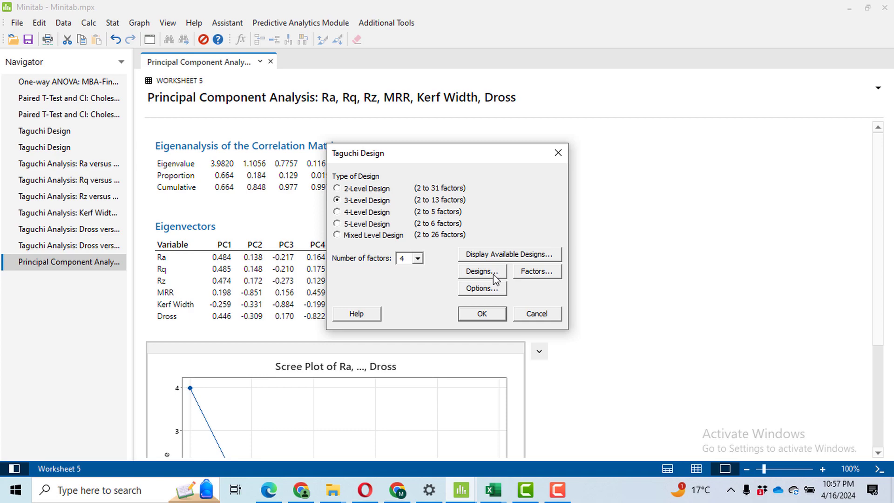
click(412, 192)
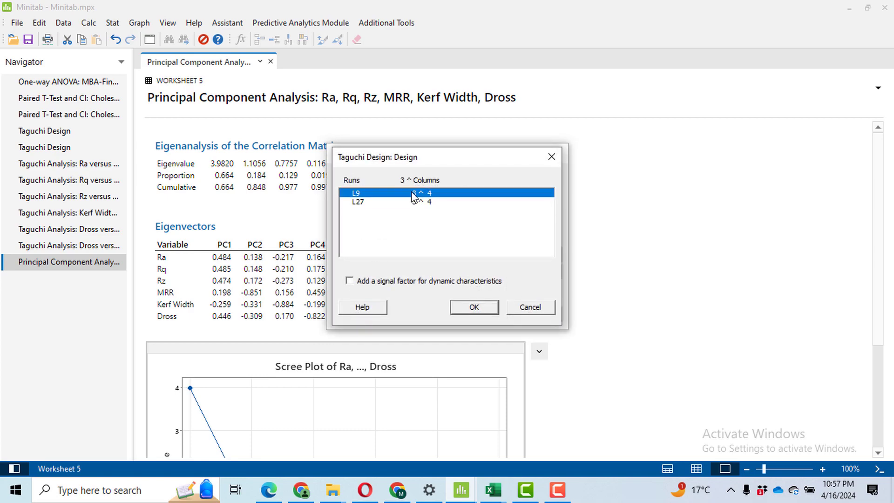
click(478, 308)
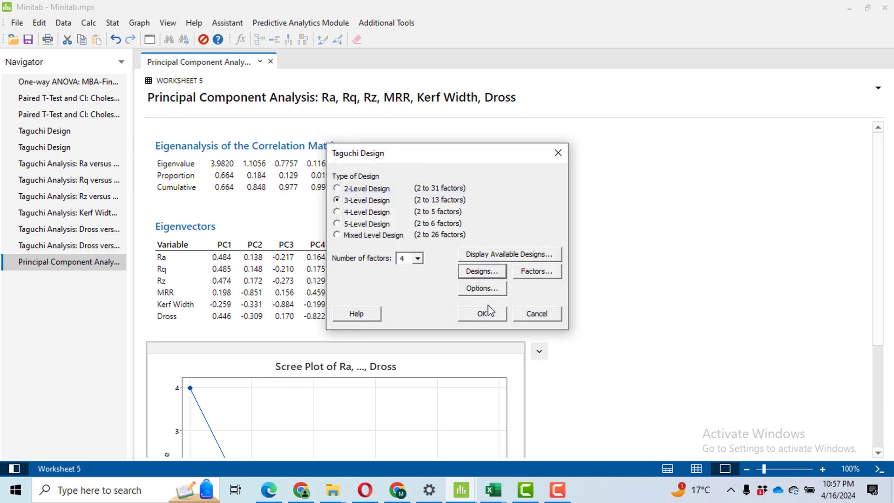
click(502, 315)
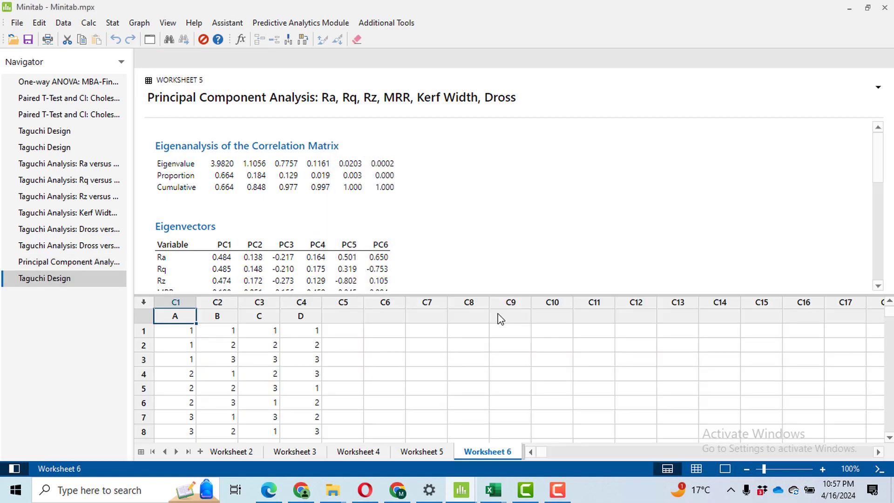
Show the new L9 design's worksheet on its own and select the first data cell of column C5
click(725, 470)
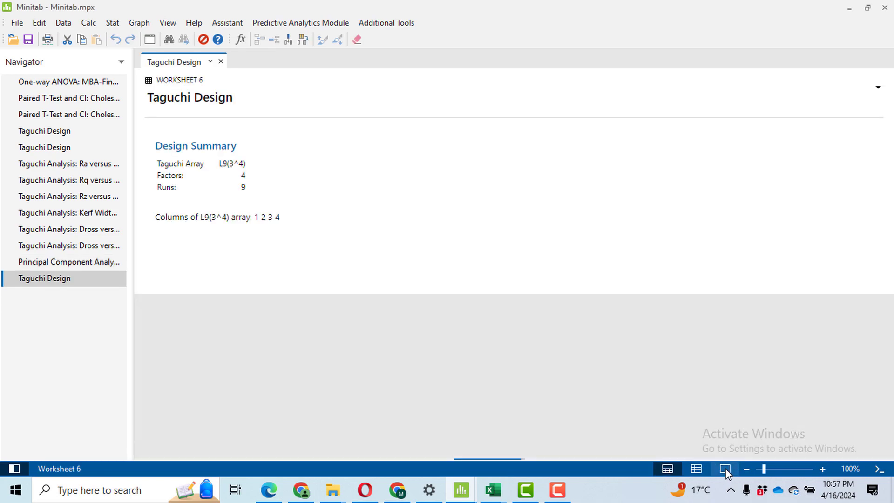
click(697, 469)
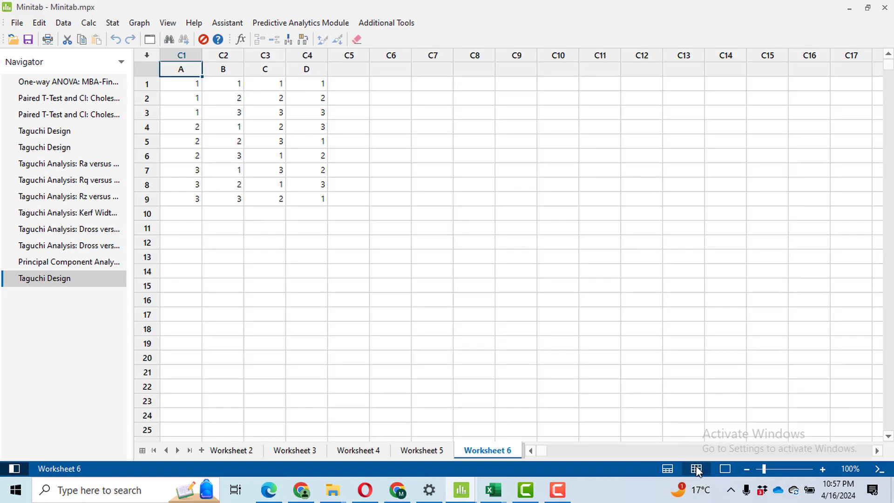
click(357, 89)
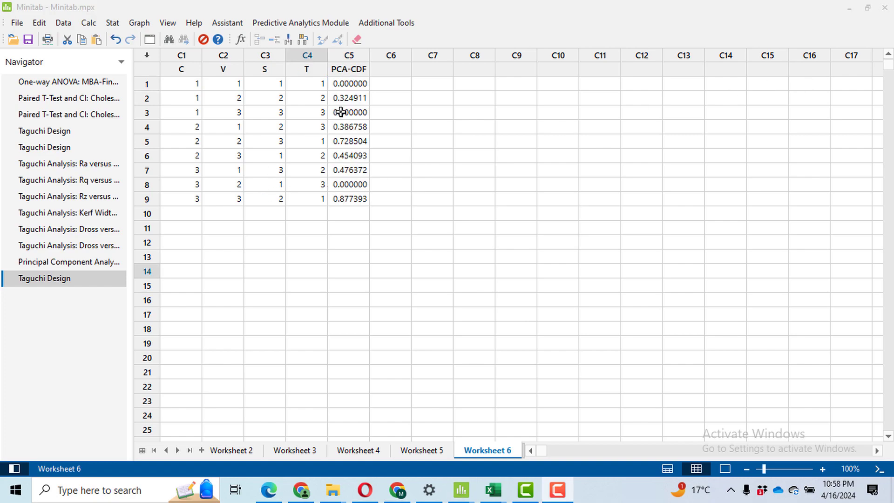
Analyze the Taguchi design with PCA-CDF as the response and Larger is better as the signal-to-noise ratio
click(117, 23)
mouse_move(169, 80)
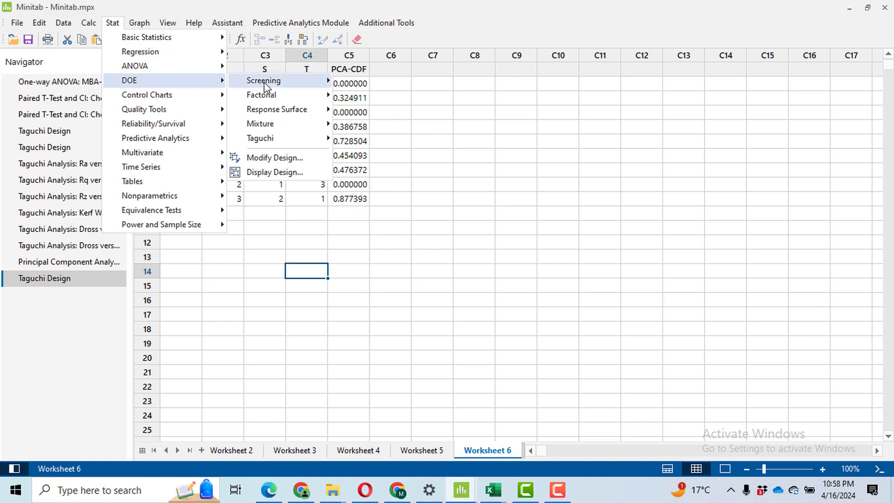
mouse_move(298, 141)
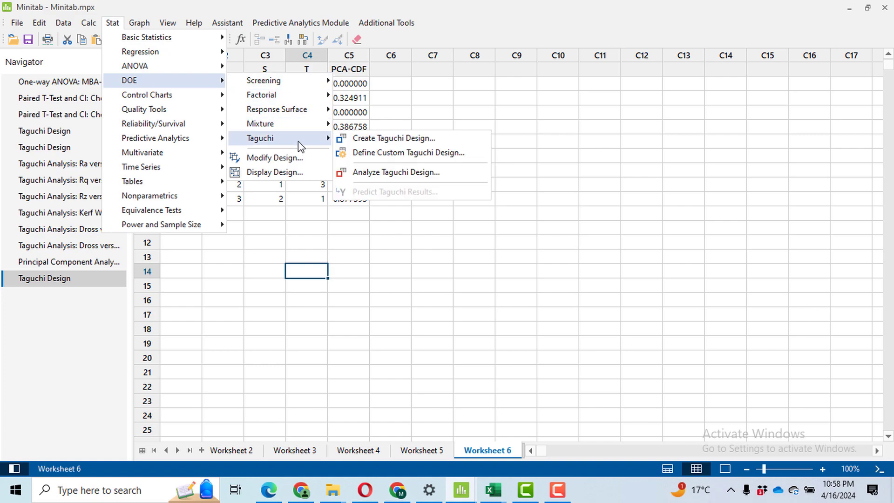
click(402, 173)
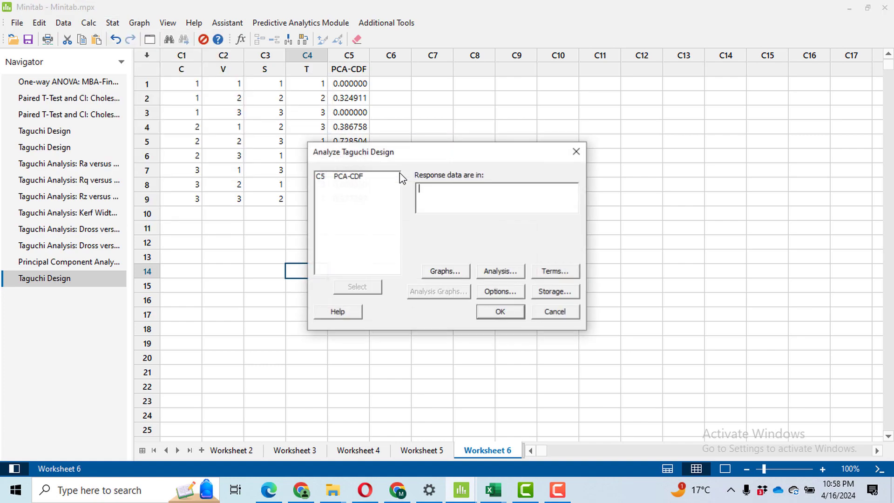
double_click(353, 181)
click(511, 292)
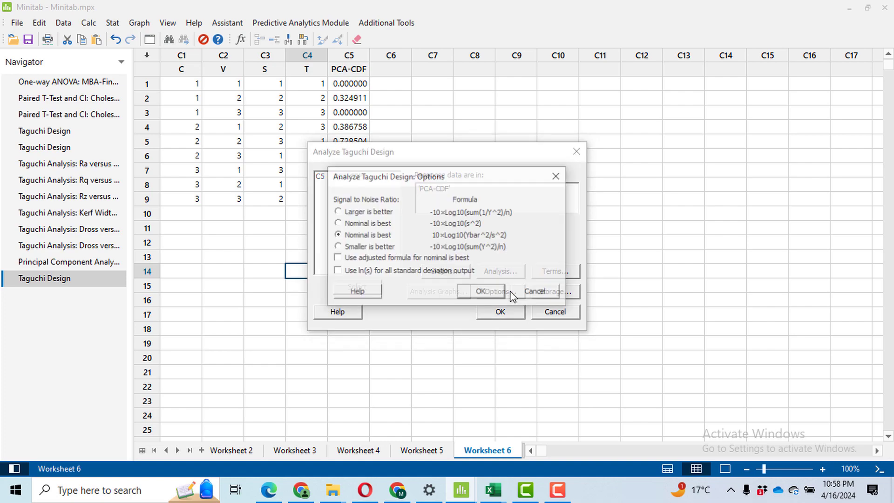
click(366, 213)
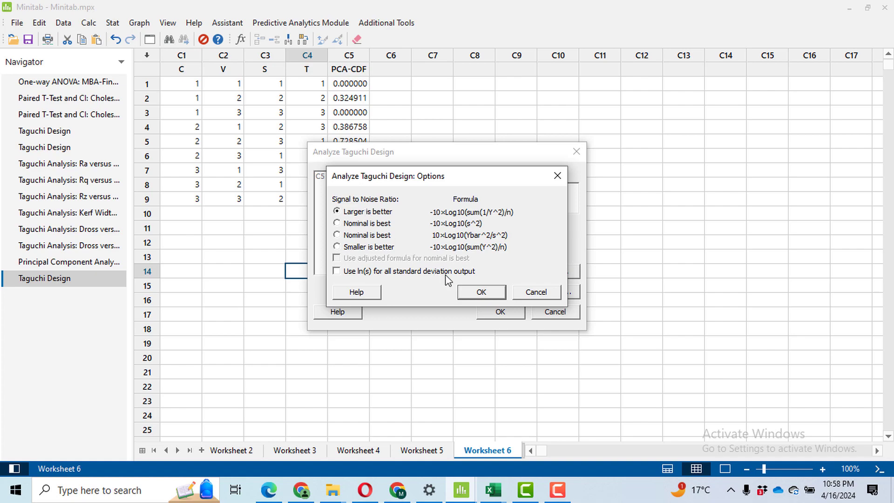
click(498, 298)
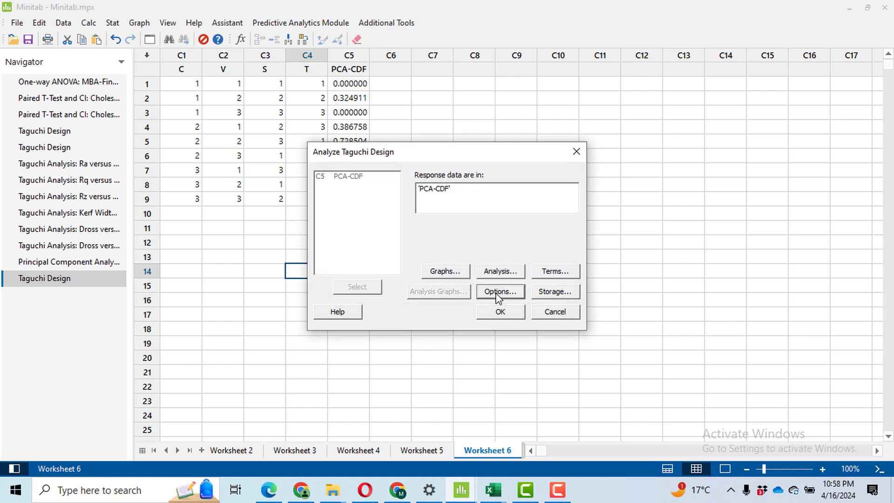
click(501, 312)
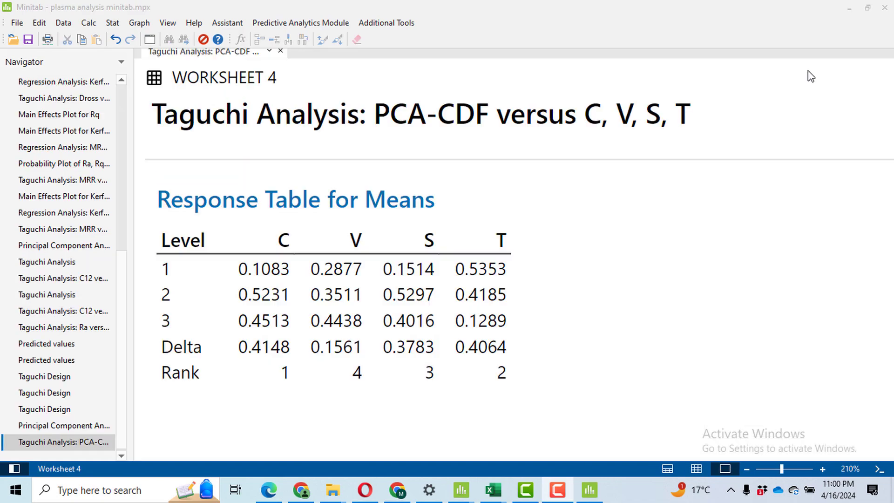